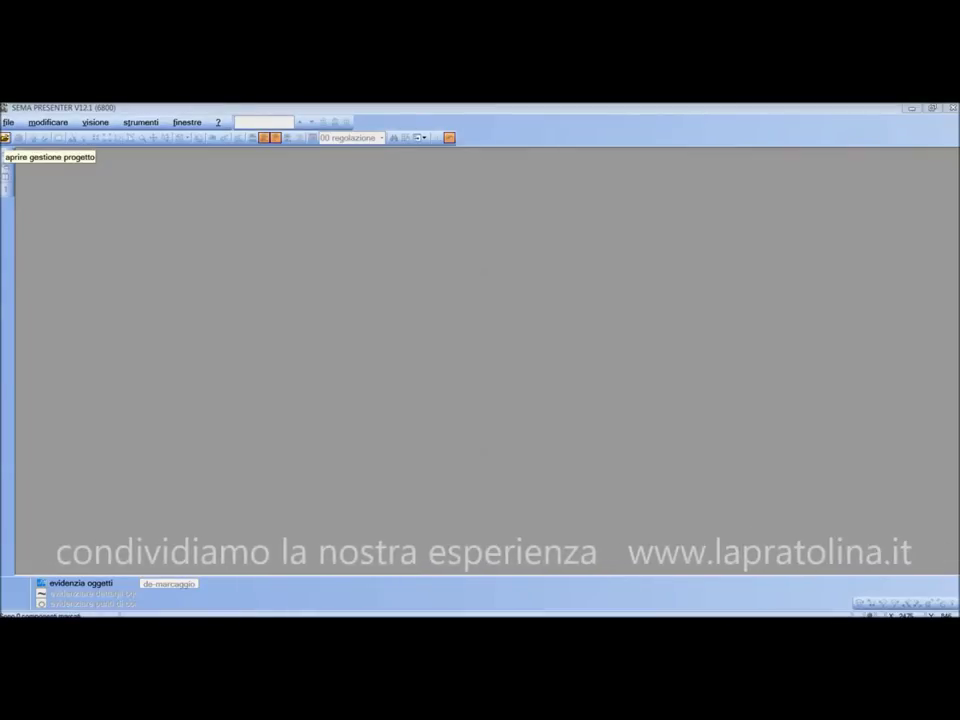
Step: Import ALTANA PROVA.SEM as 121BV015.SEM into the project list and open it
{"action": "left_click", "coordinate": [5, 138]}
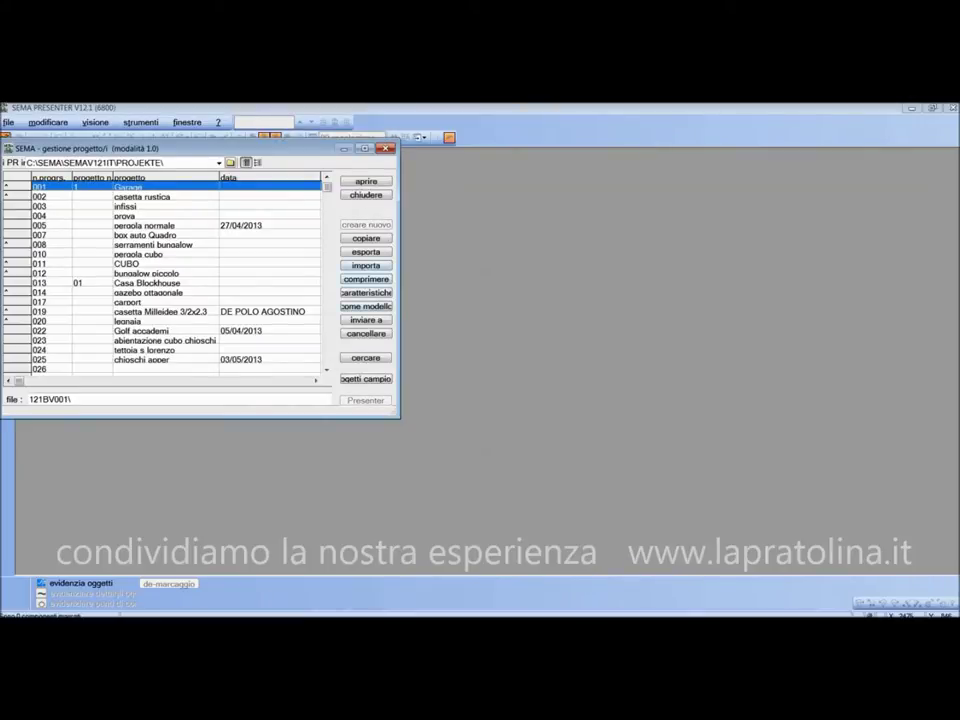
{"action": "left_click", "coordinate": [364, 266]}
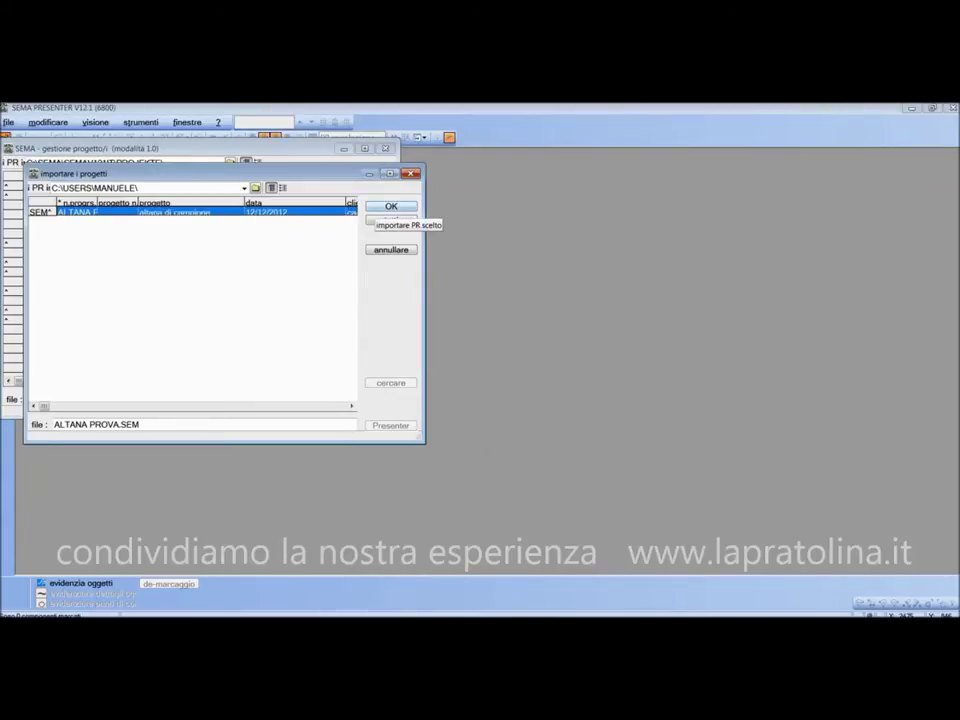
{"action": "left_click", "coordinate": [391, 219]}
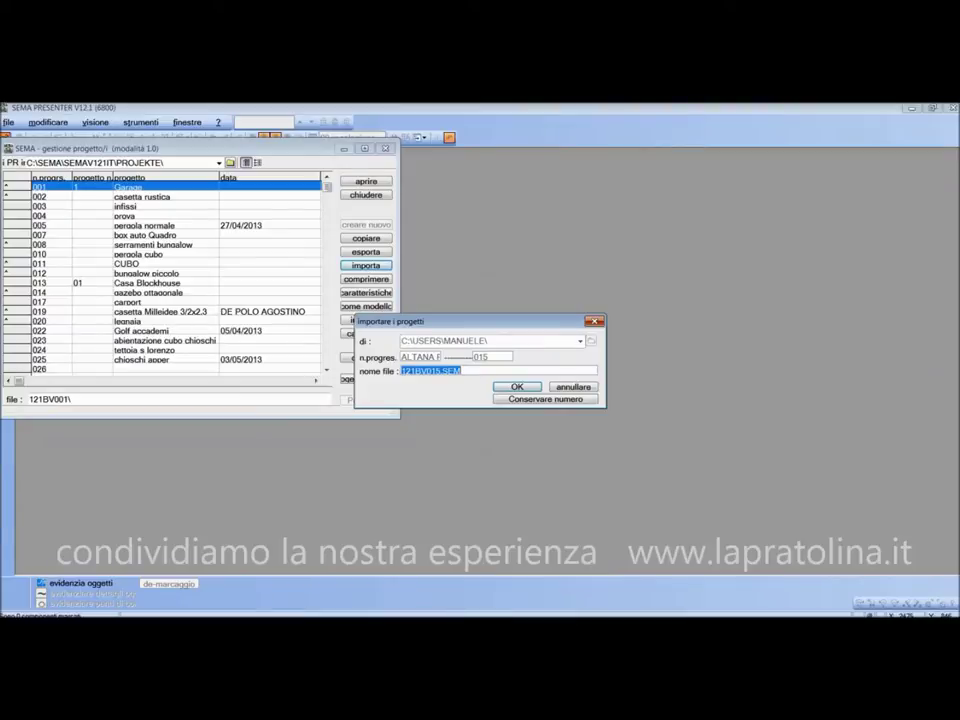
{"action": "key", "text": "Return"}
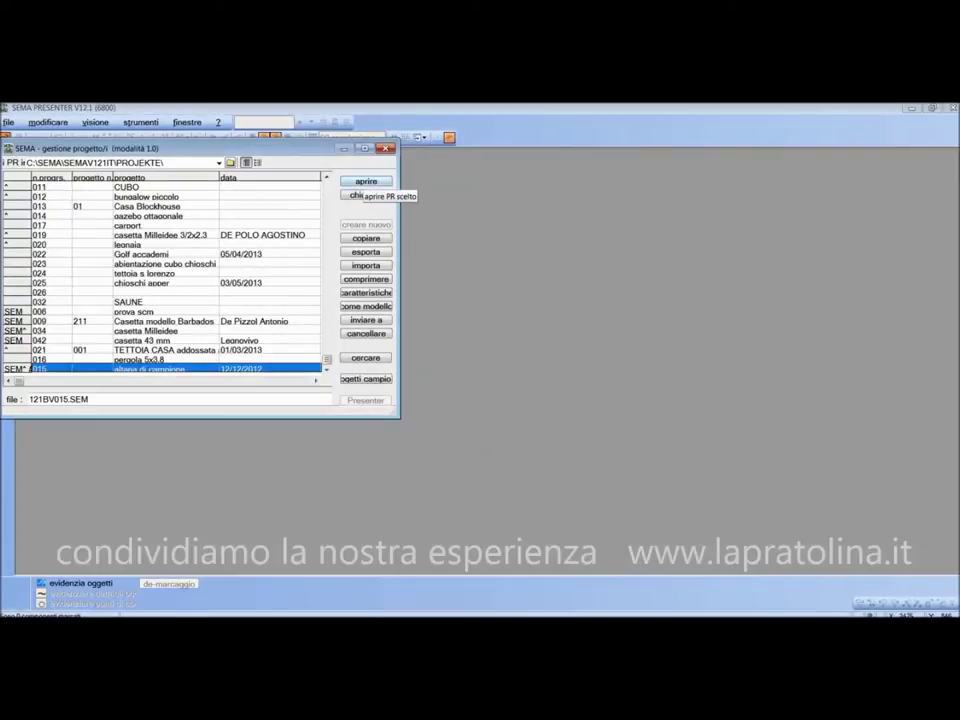
{"action": "left_click", "coordinate": [362, 184]}
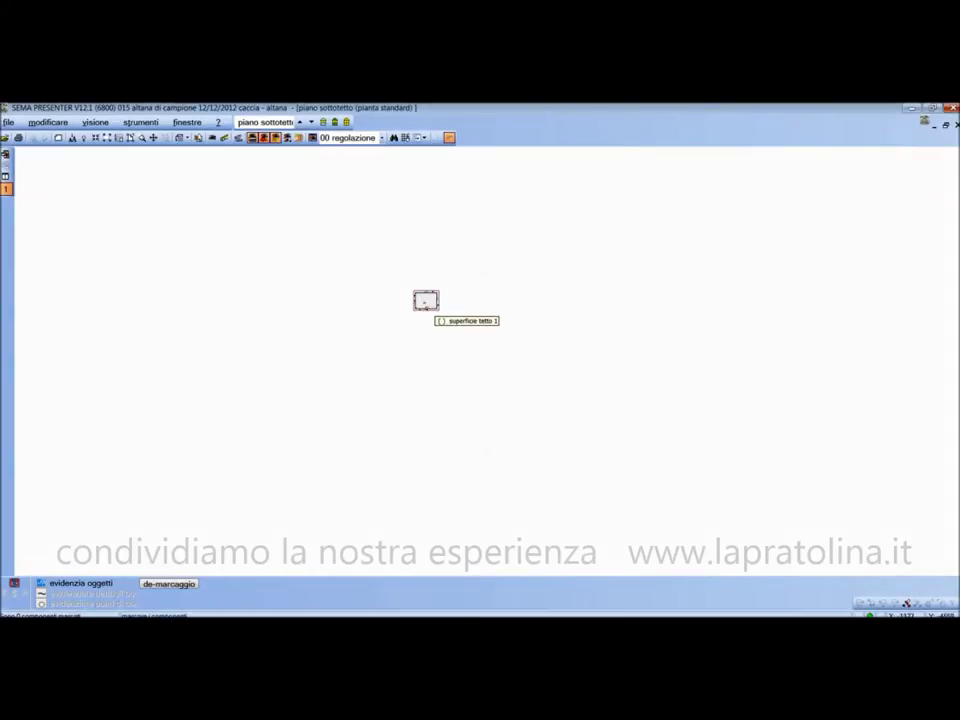
Step: Zoom in and pan to centre the attic plan with walls PM102–PM105
{"action": "scroll", "coordinate": [425, 301], "scroll_direction": "up", "scroll_amount": 1}
{"action": "scroll", "coordinate": [425, 300], "scroll_direction": "up", "scroll_amount": 1}
{"action": "scroll", "coordinate": [425, 300], "scroll_direction": "up", "scroll_amount": 2}
{"action": "scroll", "coordinate": [406, 301], "scroll_direction": "up", "scroll_amount": 1}
{"action": "scroll", "coordinate": [406, 301], "scroll_direction": "up", "scroll_amount": 1}
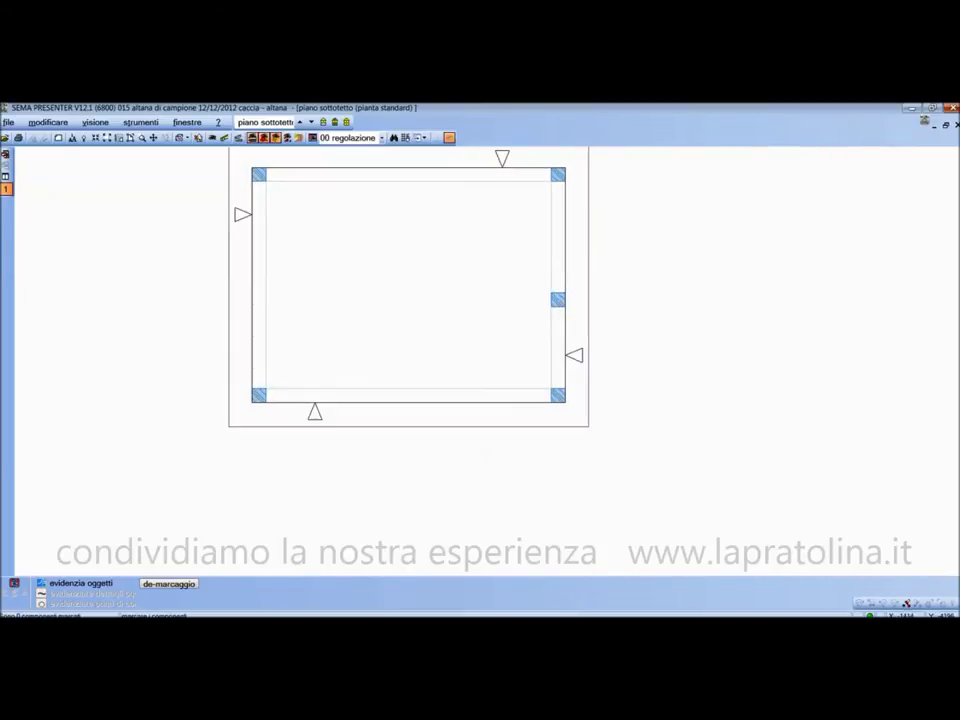
{"action": "mouse_move", "coordinate": [406, 301]}
{"action": "middle_mouse_down"}
{"action": "mouse_move", "coordinate": [371, 347]}
{"action": "mouse_move", "coordinate": [464, 330]}
{"action": "mouse_move", "coordinate": [399, 358]}
{"action": "middle_mouse_up"}
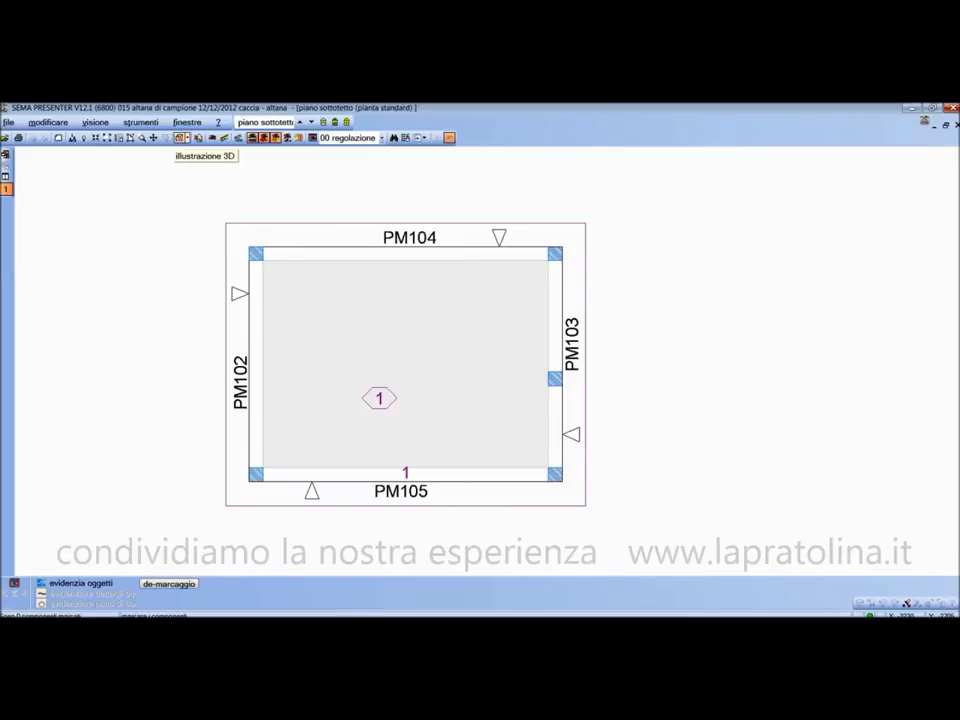
{"action": "left_click", "coordinate": [180, 138]}
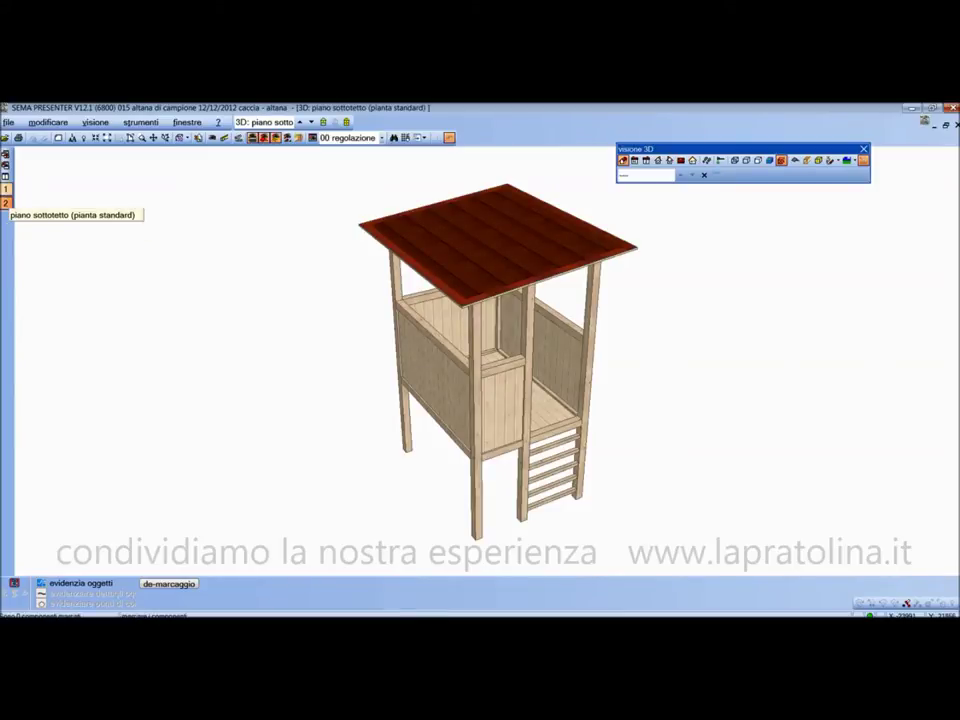
{"action": "left_click", "coordinate": [6, 190]}
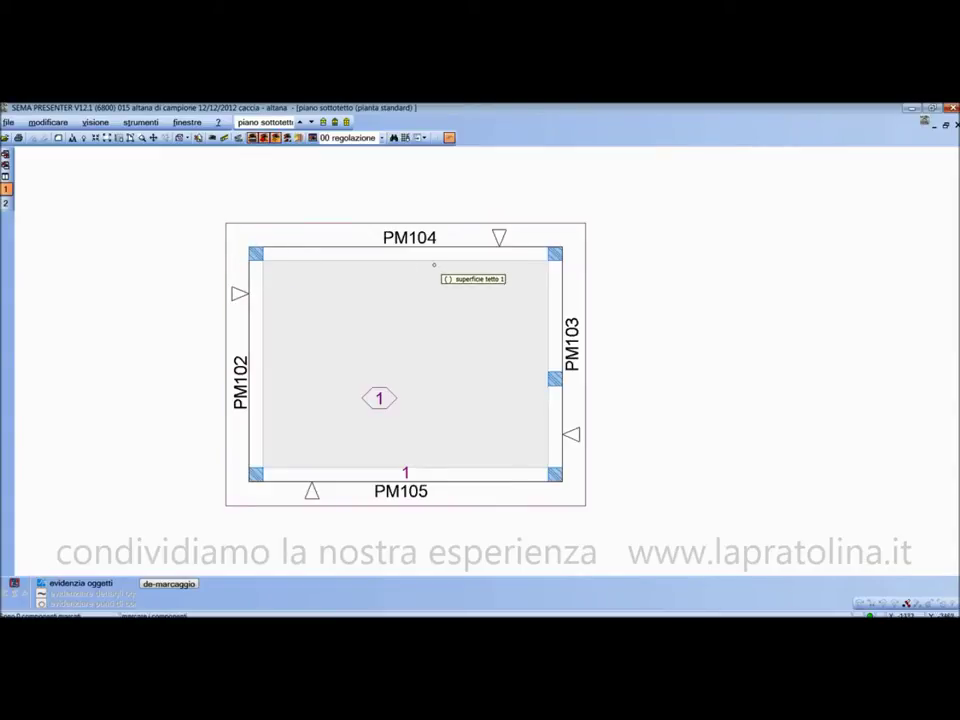
{"action": "scroll", "coordinate": [414, 240], "scroll_direction": "up", "scroll_amount": 1}
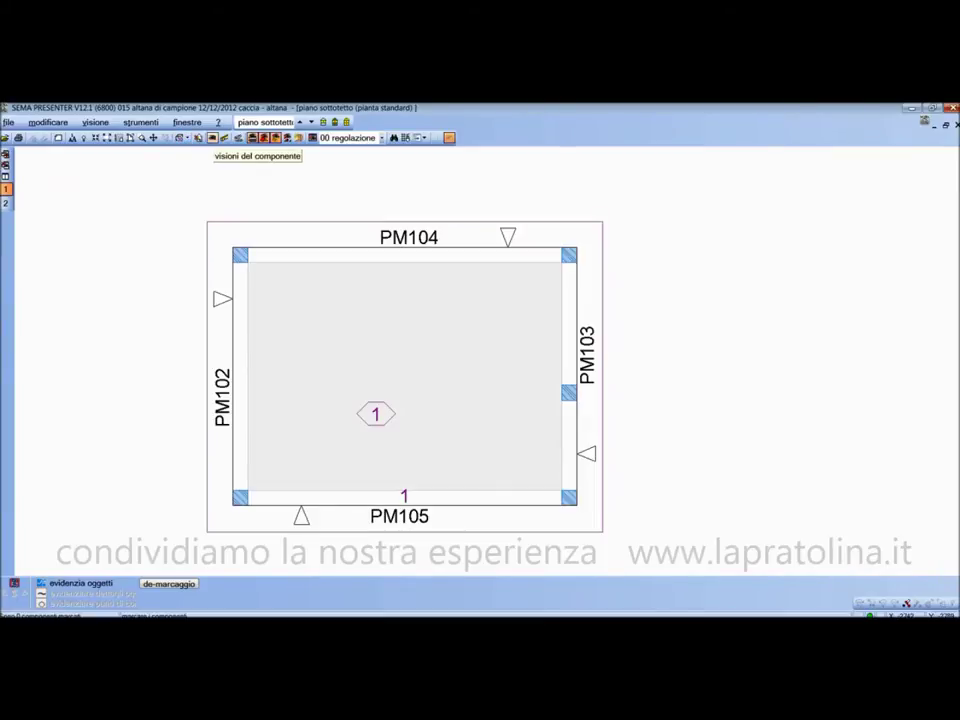
{"action": "left_click", "coordinate": [212, 138]}
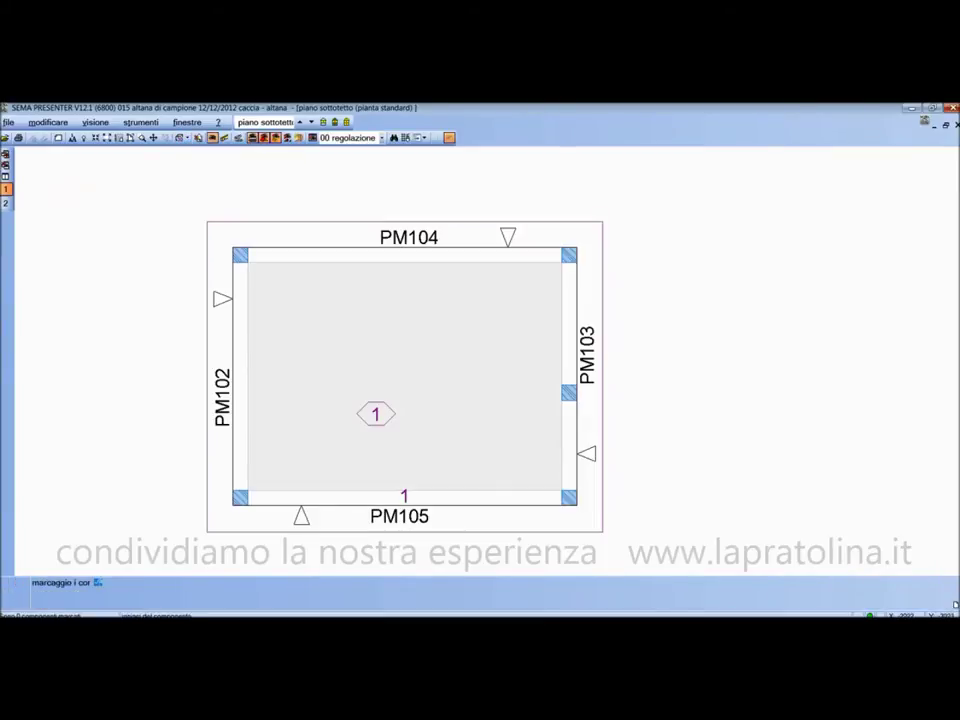
{"action": "left_click", "coordinate": [388, 232]}
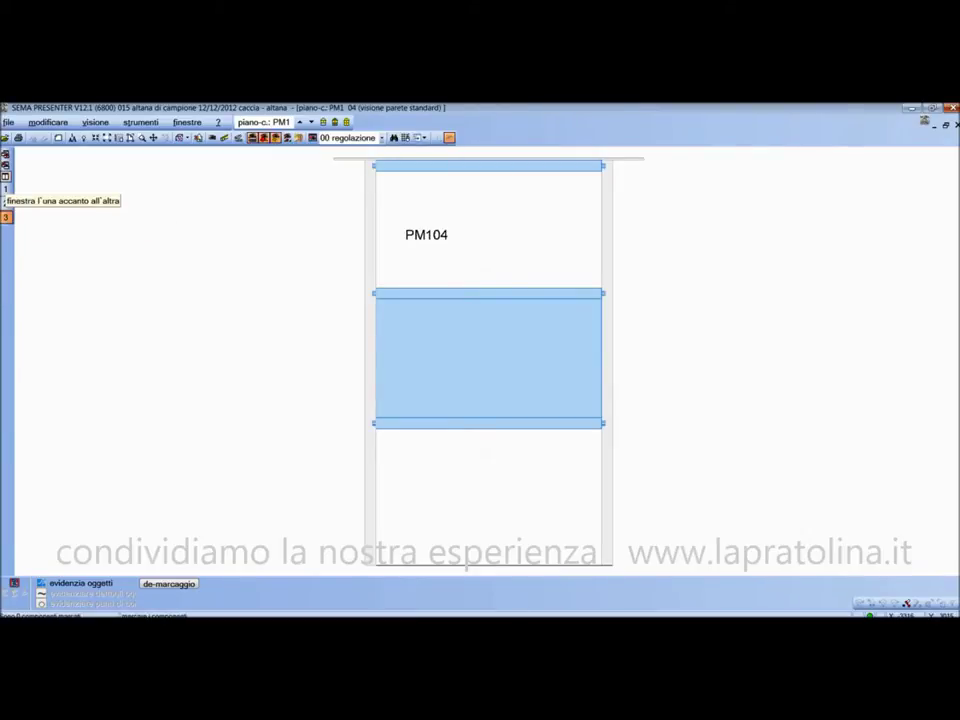
{"action": "left_click", "coordinate": [6, 176]}
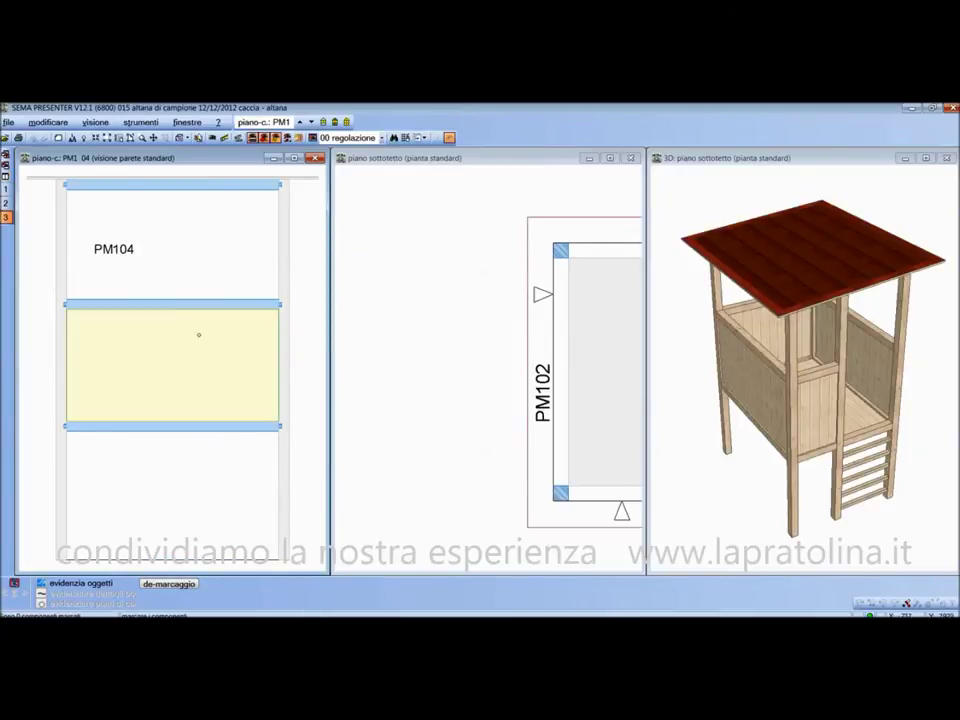
{"action": "left_click", "coordinate": [315, 158]}
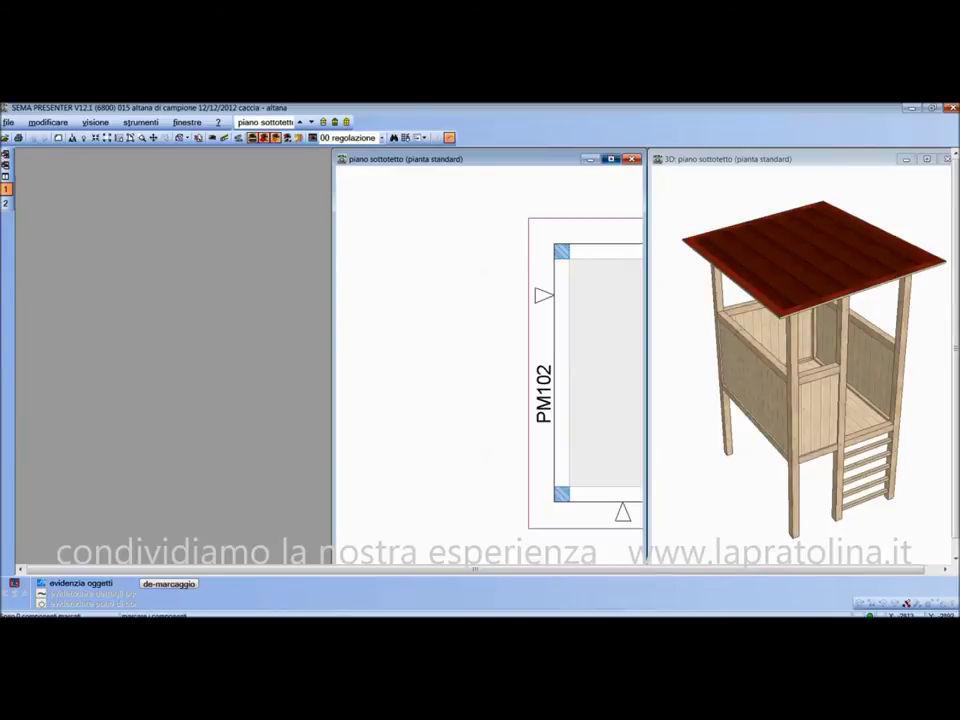
{"action": "left_click", "coordinate": [611, 158]}
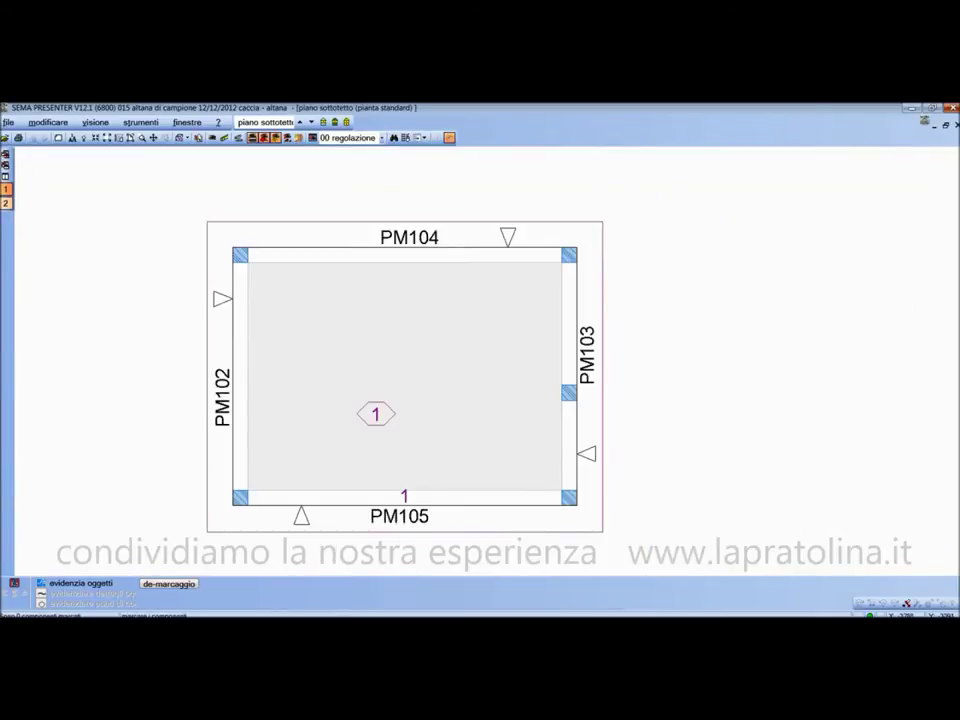
{"action": "left_click", "coordinate": [5, 162]}
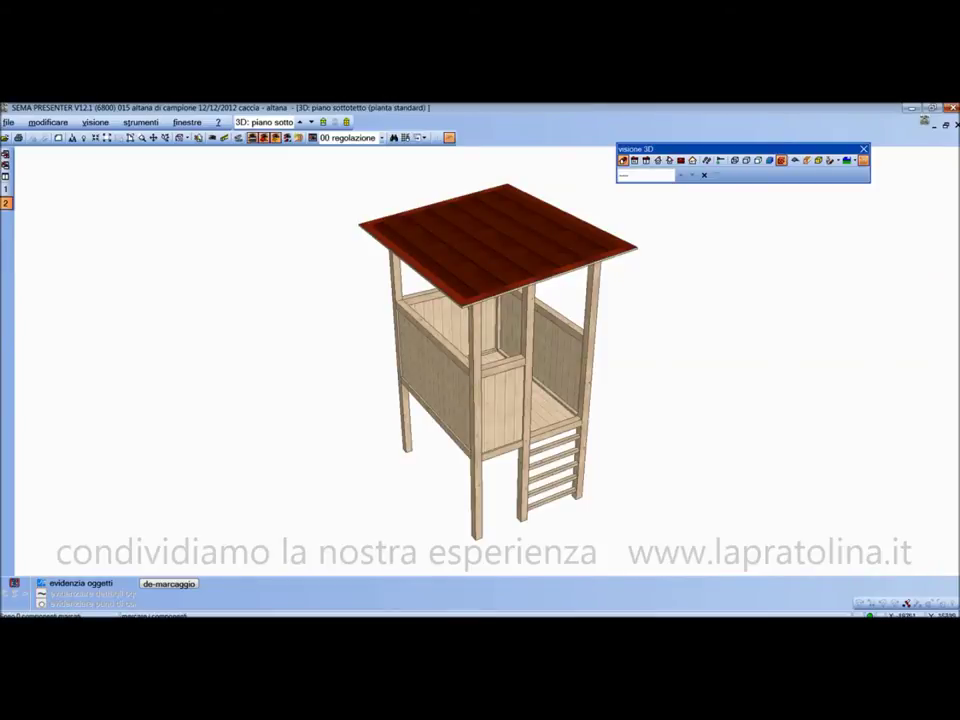
{"action": "left_click", "coordinate": [5, 188]}
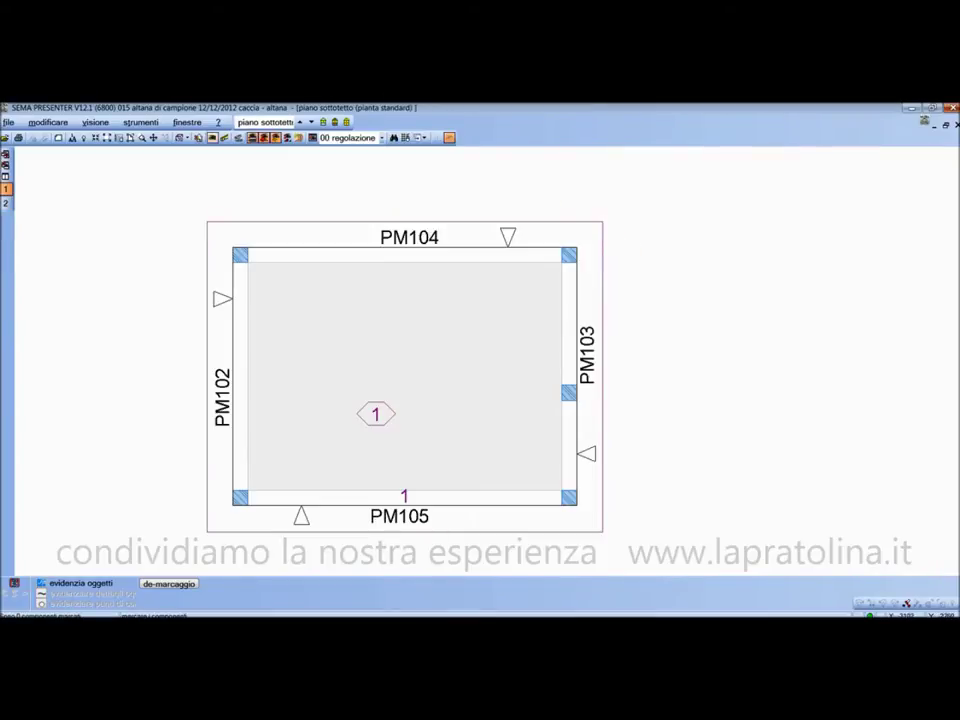
Step: Open wall PM104's elevation in component view and page back to wall PM102
{"action": "left_click", "coordinate": [212, 138]}
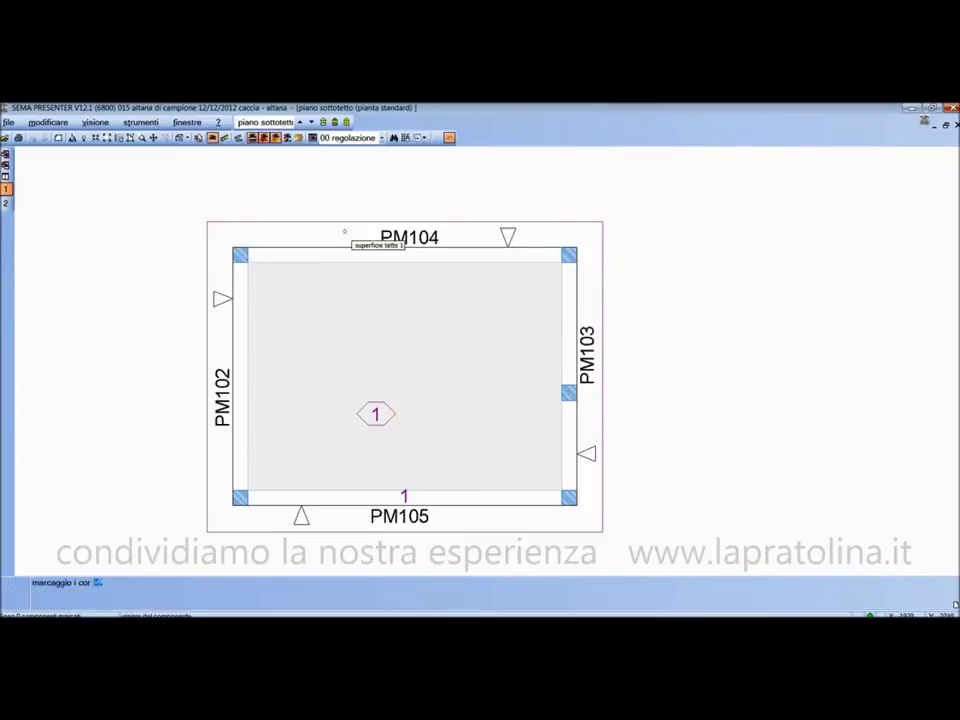
{"action": "left_click", "coordinate": [398, 237]}
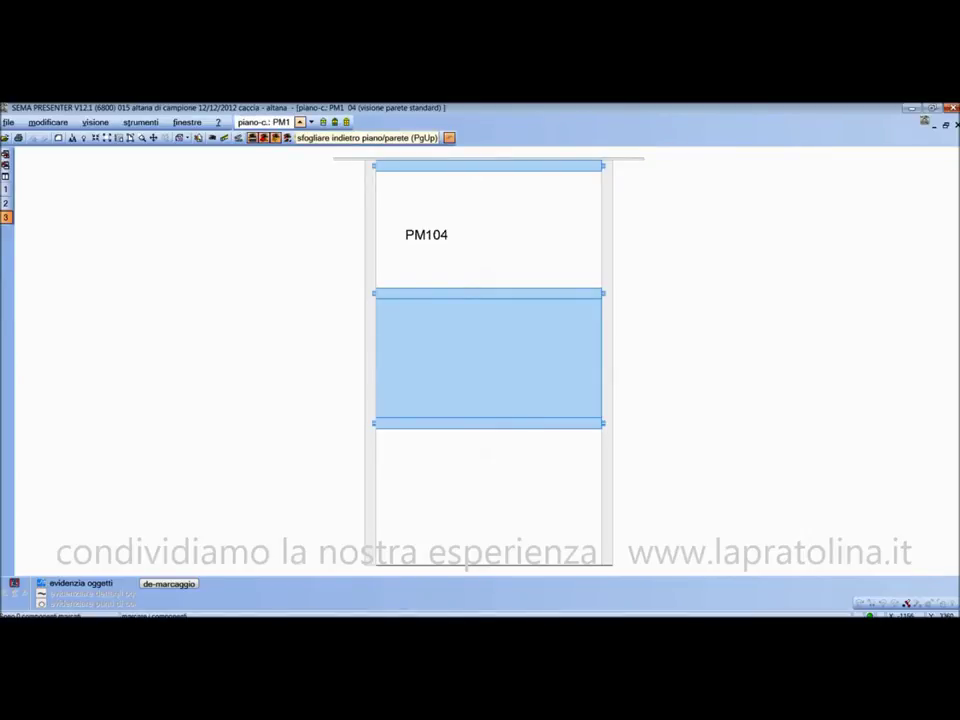
{"action": "left_click", "coordinate": [299, 121]}
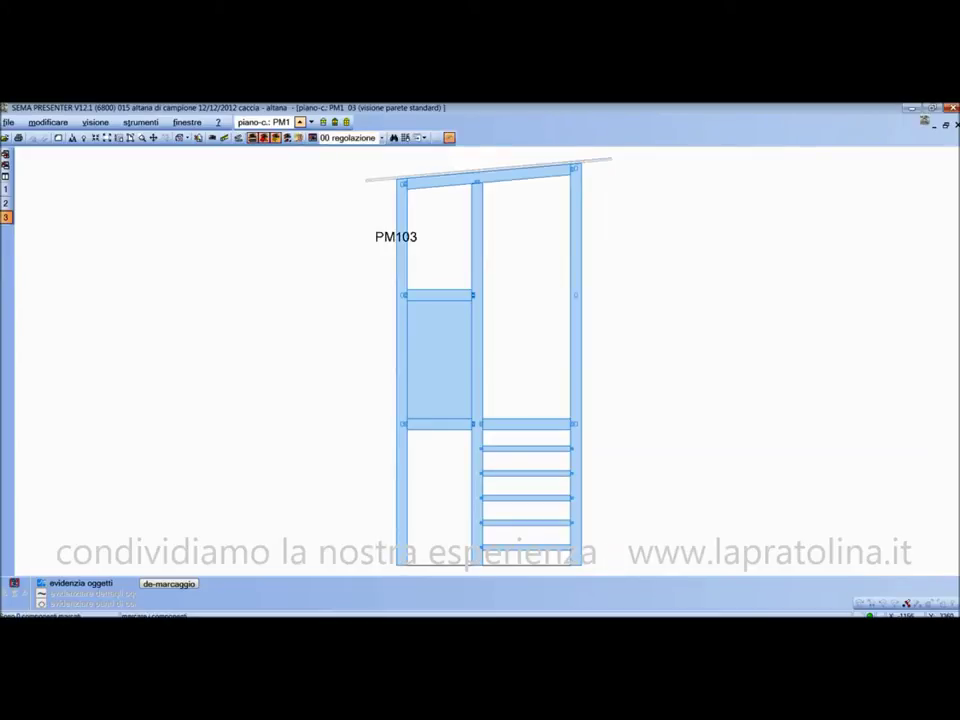
{"action": "left_click", "coordinate": [299, 121]}
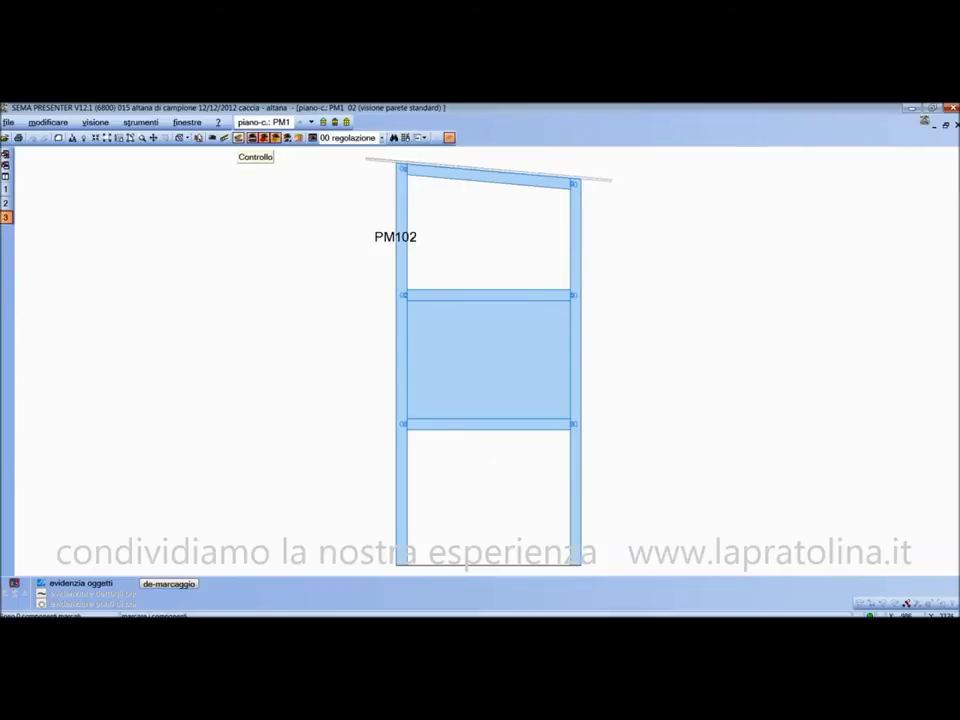
{"action": "left_click", "coordinate": [238, 137]}
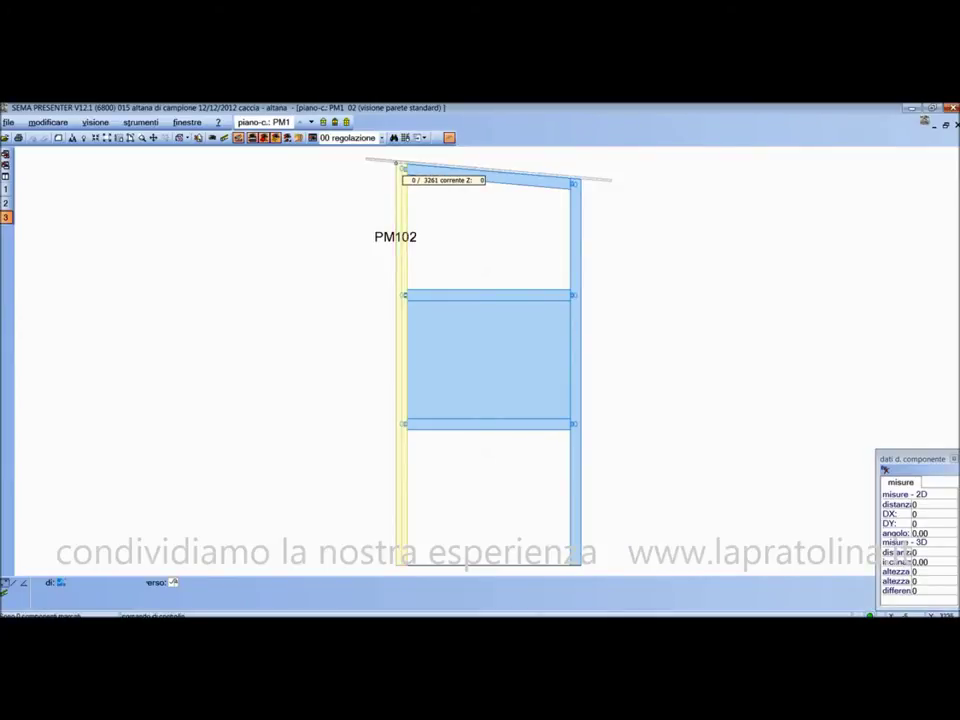
Step: Measure the 3261 post height on wall PM102, then return to the 3D tower
{"action": "left_click", "coordinate": [396, 164]}
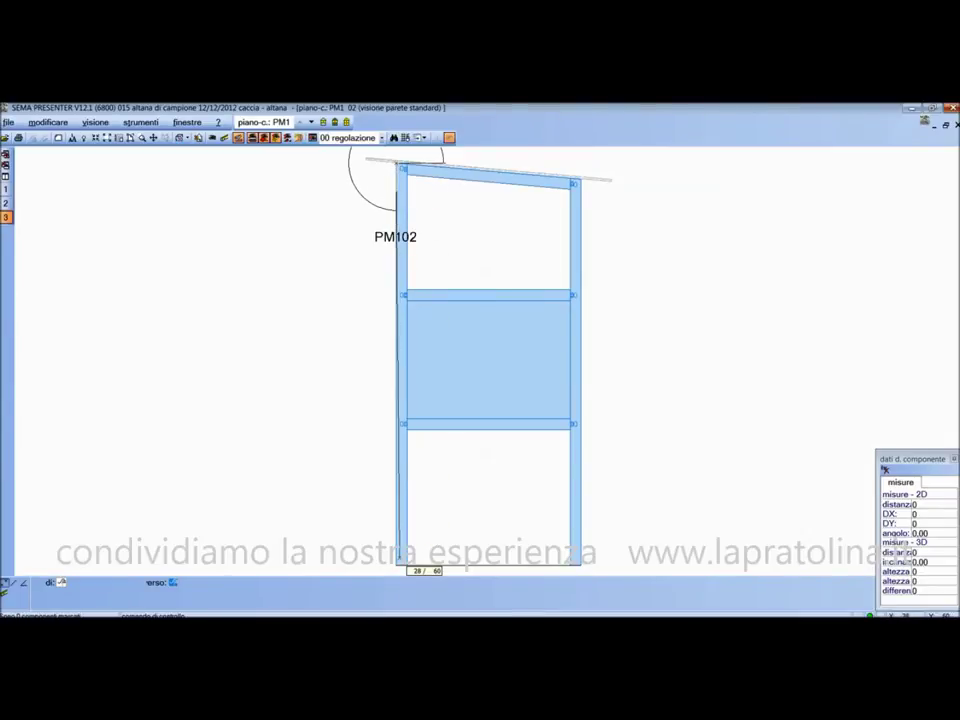
{"action": "left_click", "coordinate": [400, 564]}
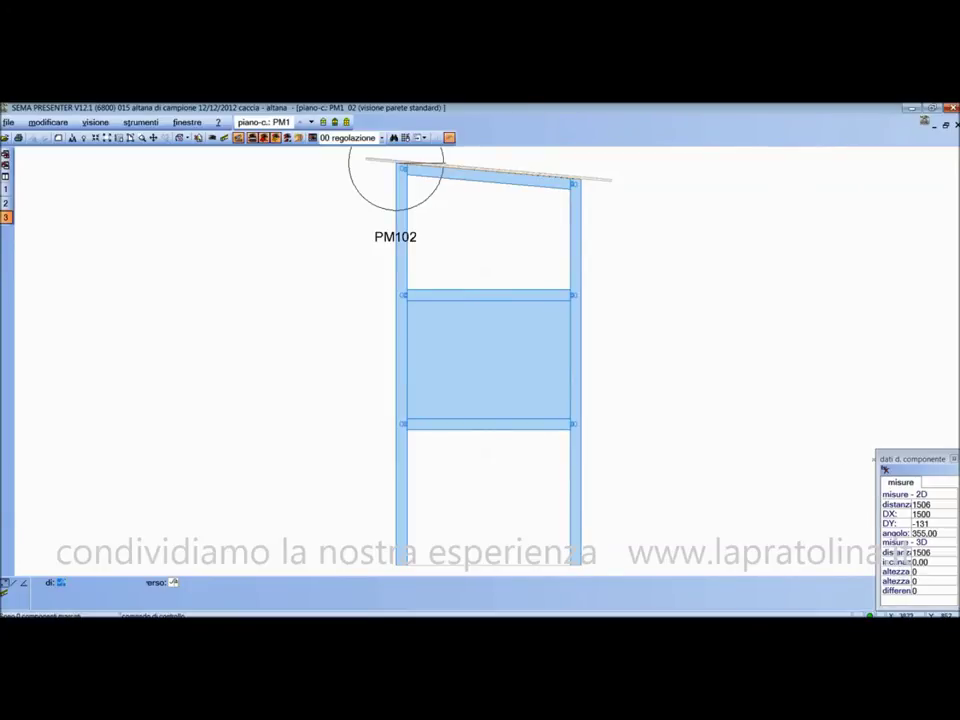
{"action": "key", "text": "Escape"}
{"action": "left_click", "coordinate": [5, 152]}
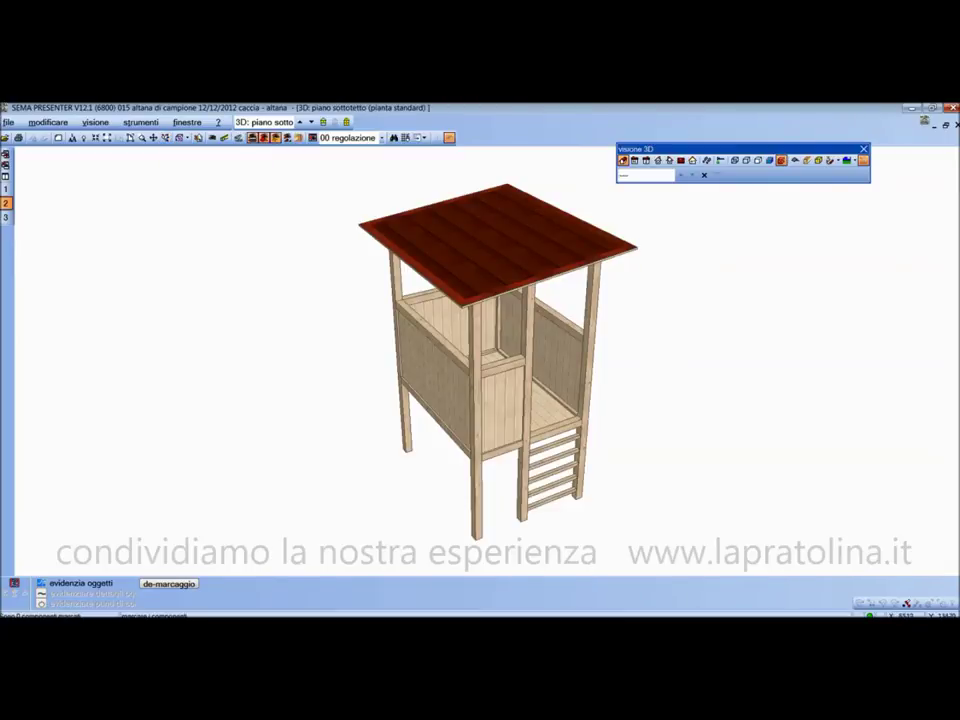
Step: Orbit and zoom the tower, then fade out the front-left corner posts
{"action": "left_click_drag", "start_coordinate": [684, 460], "coordinate": [707, 461]}
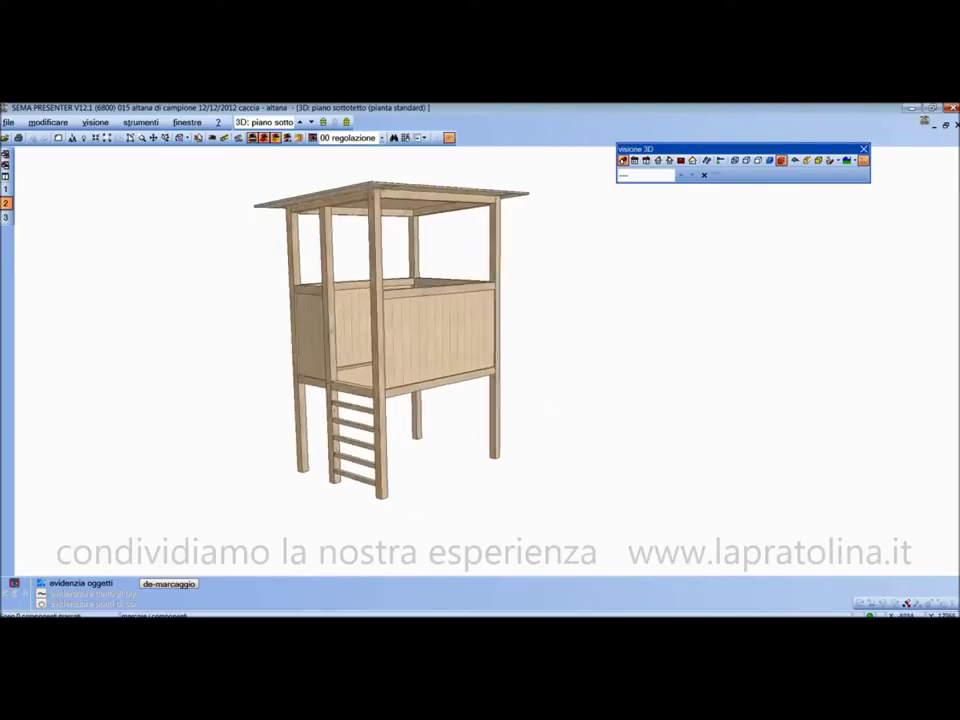
{"action": "scroll", "coordinate": [440, 360], "scroll_direction": "up", "scroll_amount": 2}
{"action": "scroll", "coordinate": [440, 360], "scroll_direction": "up", "scroll_amount": 2}
{"action": "scroll", "coordinate": [440, 360], "scroll_direction": "up", "scroll_amount": 2}
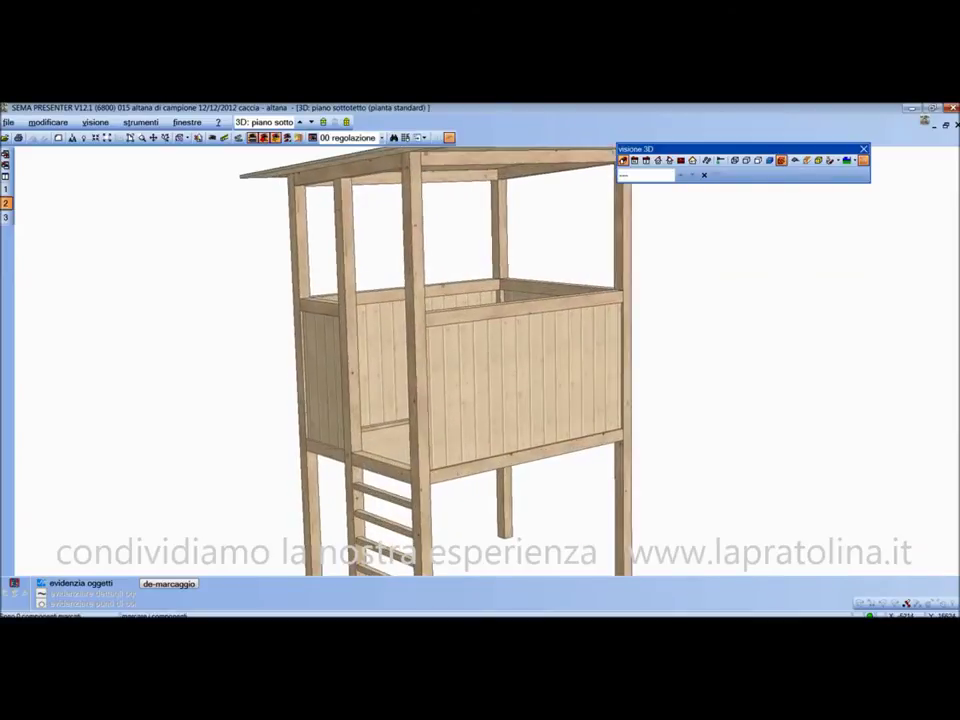
{"action": "scroll", "coordinate": [440, 360], "scroll_direction": "up", "scroll_amount": 2}
{"action": "scroll", "coordinate": [440, 400], "scroll_direction": "up", "scroll_amount": 2}
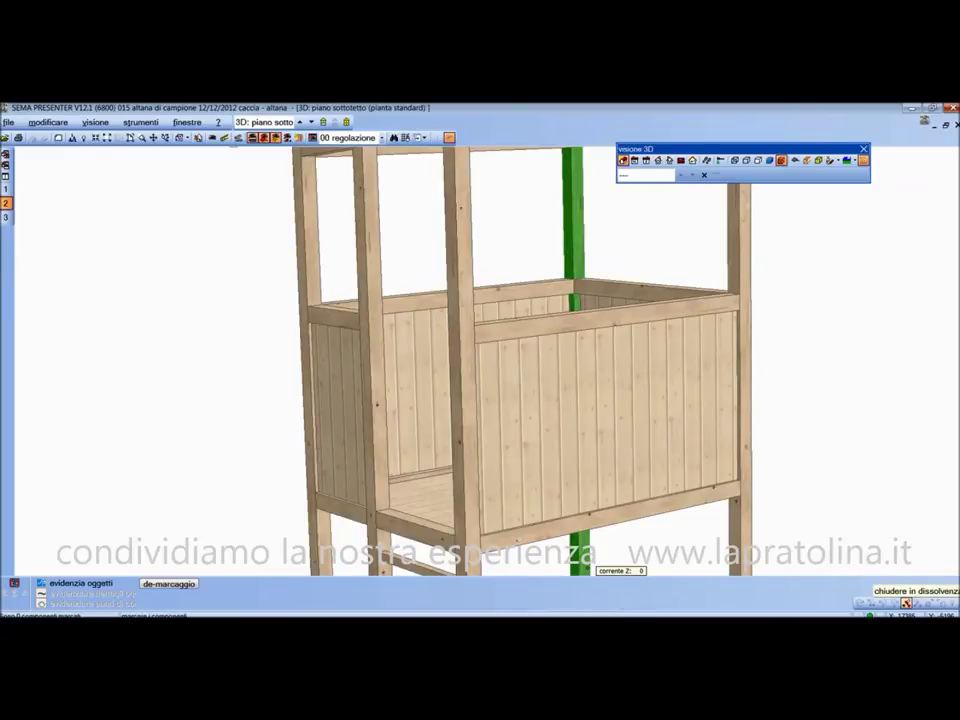
{"action": "left_click", "coordinate": [905, 603]}
{"action": "left_click", "coordinate": [368, 330]}
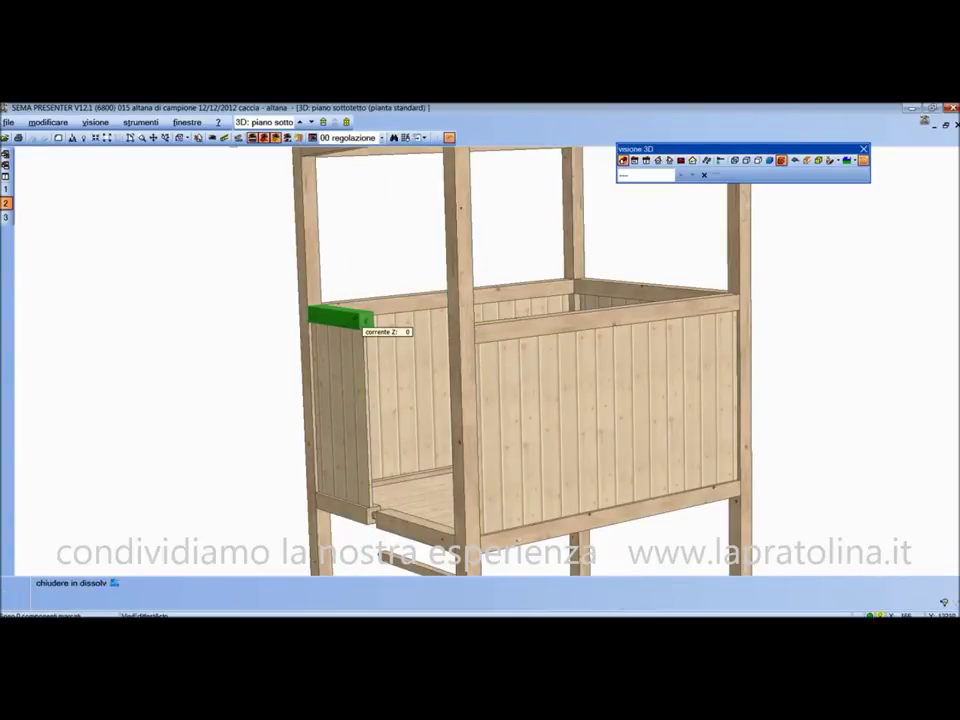
Step: Fade out the rails, side and front panels and middle post, undo one panel, show north elevation
{"action": "left_click", "coordinate": [366, 320]}
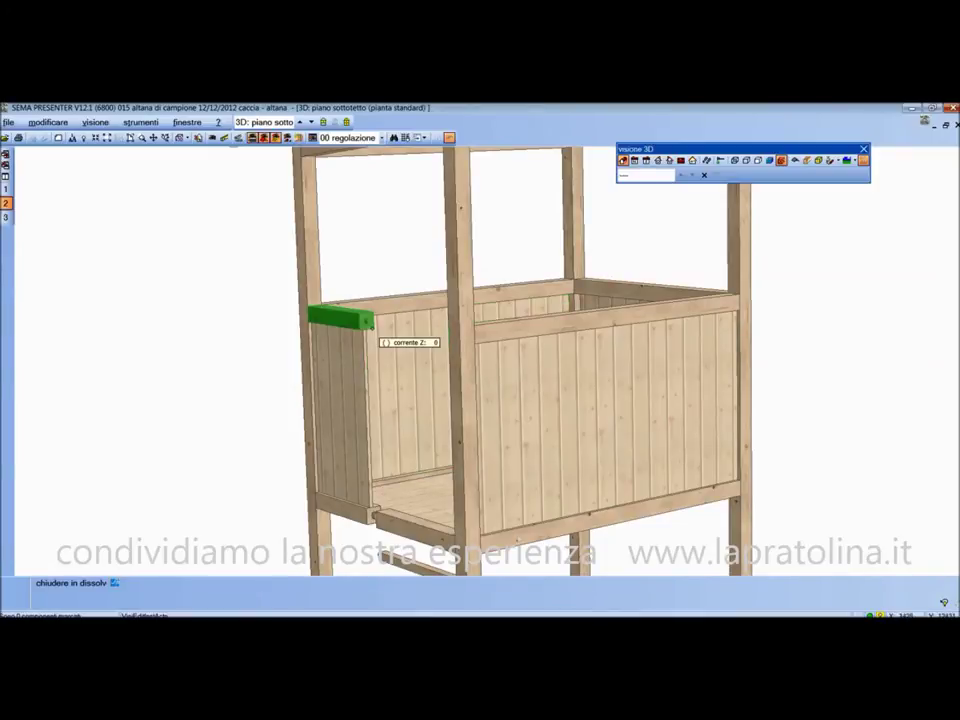
{"action": "left_click", "coordinate": [362, 322]}
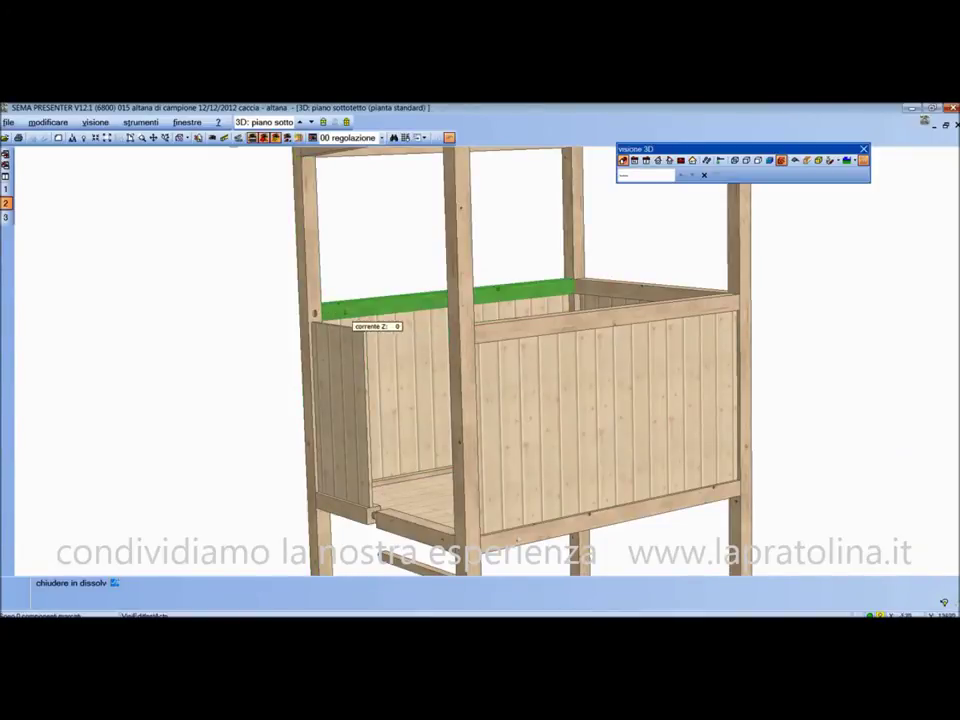
{"action": "left_click", "coordinate": [366, 370]}
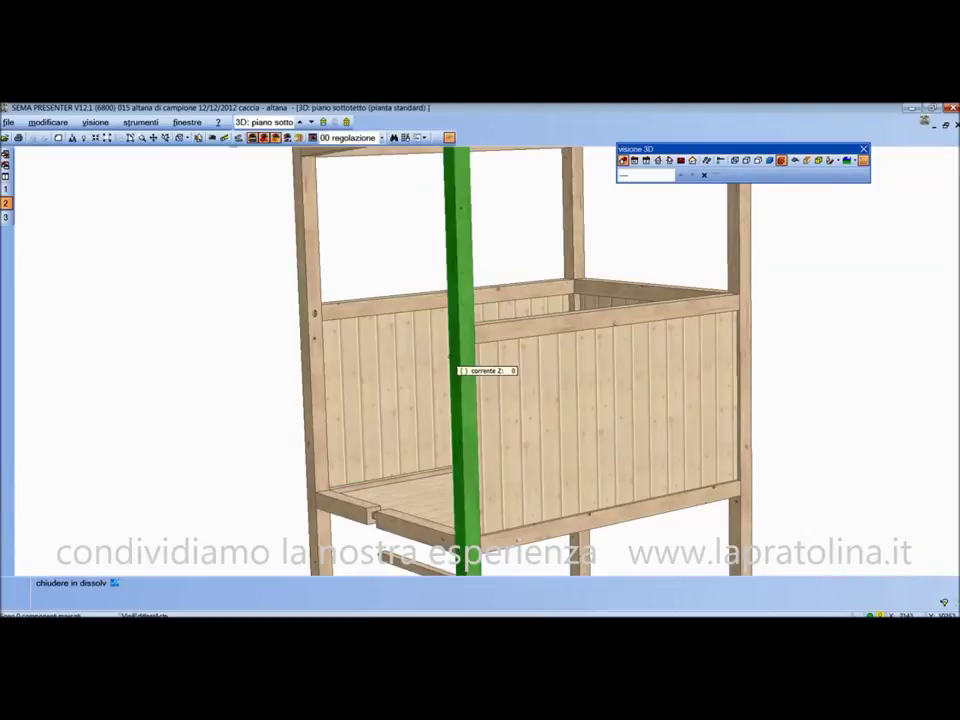
{"action": "left_click", "coordinate": [456, 369]}
{"action": "left_click", "coordinate": [498, 333]}
{"action": "left_click", "coordinate": [495, 367]}
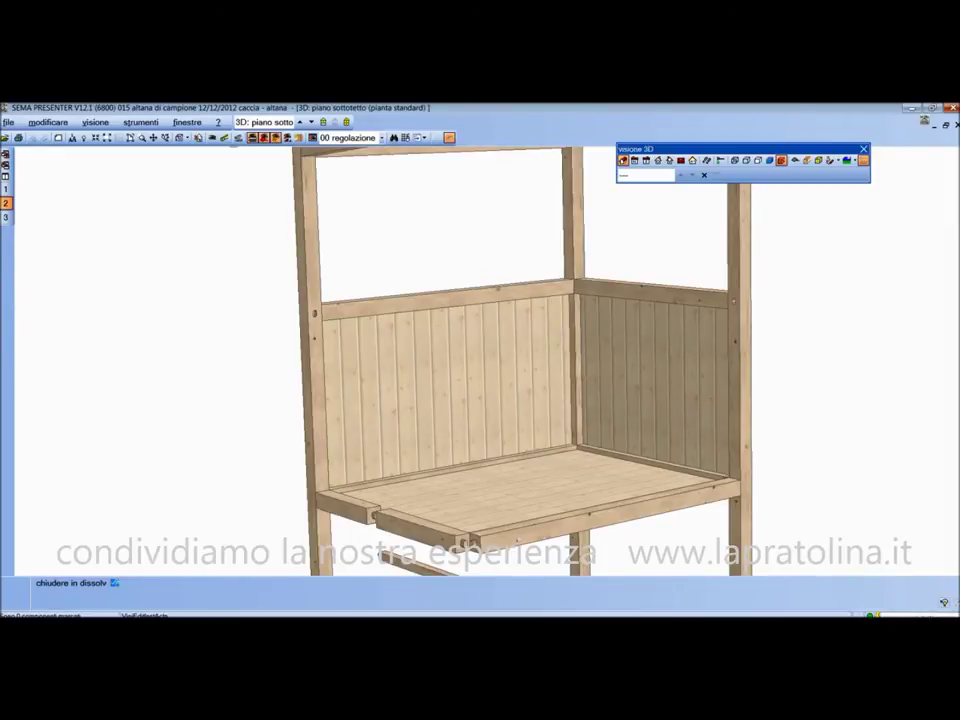
{"action": "key", "text": "ctrl+z"}
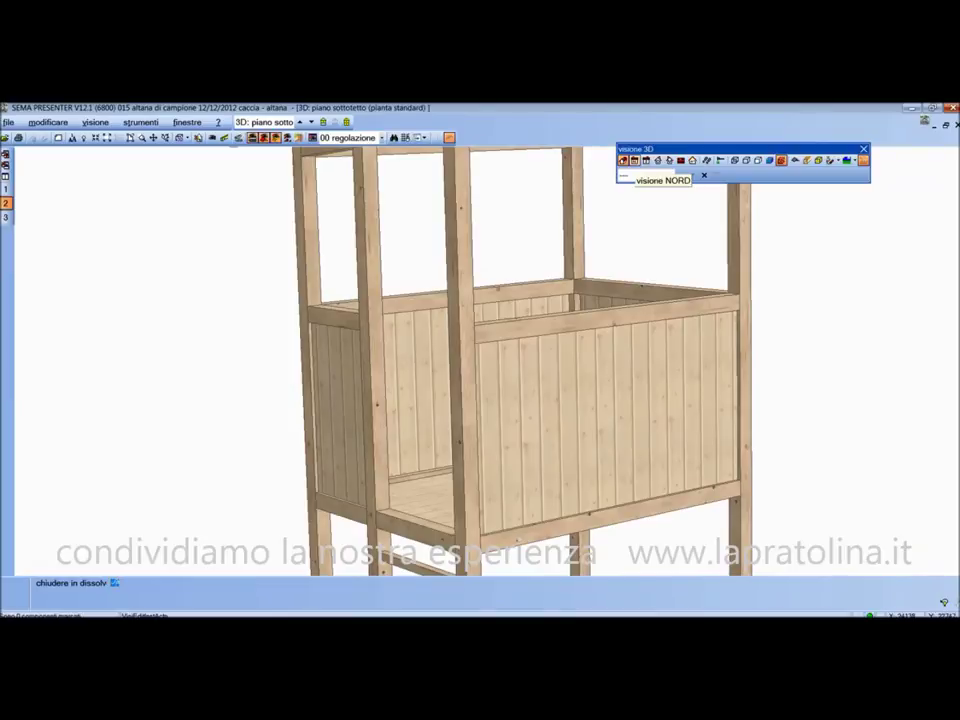
{"action": "left_click", "coordinate": [623, 161]}
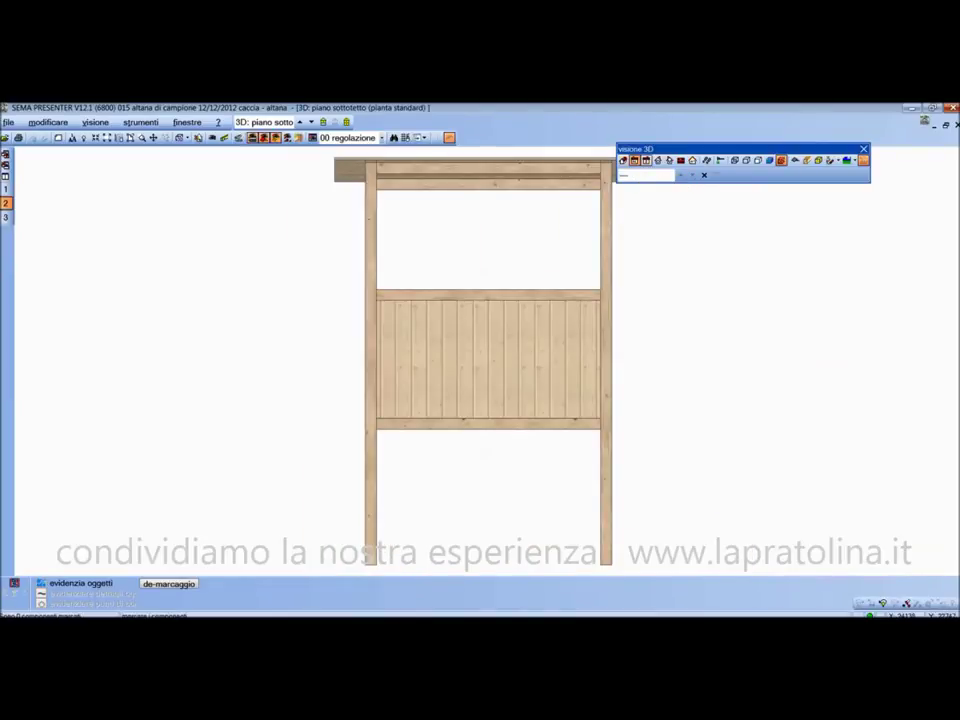
Step: View the south, east and west elevations, return to 3D and start the walk-through
{"action": "left_click", "coordinate": [646, 161]}
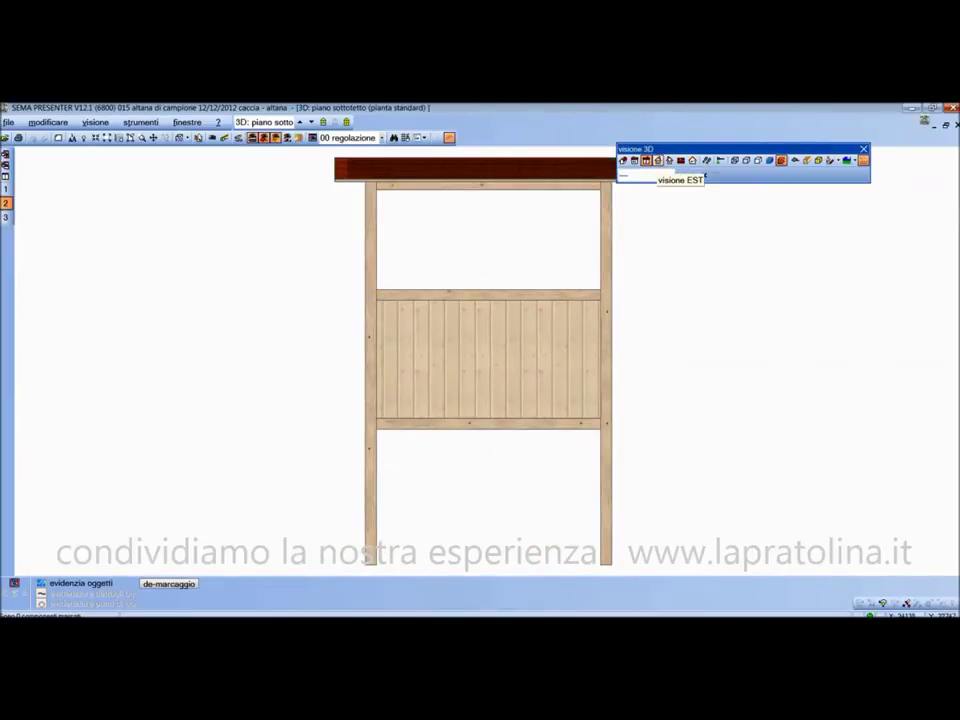
{"action": "left_click", "coordinate": [657, 161]}
{"action": "left_click", "coordinate": [669, 161]}
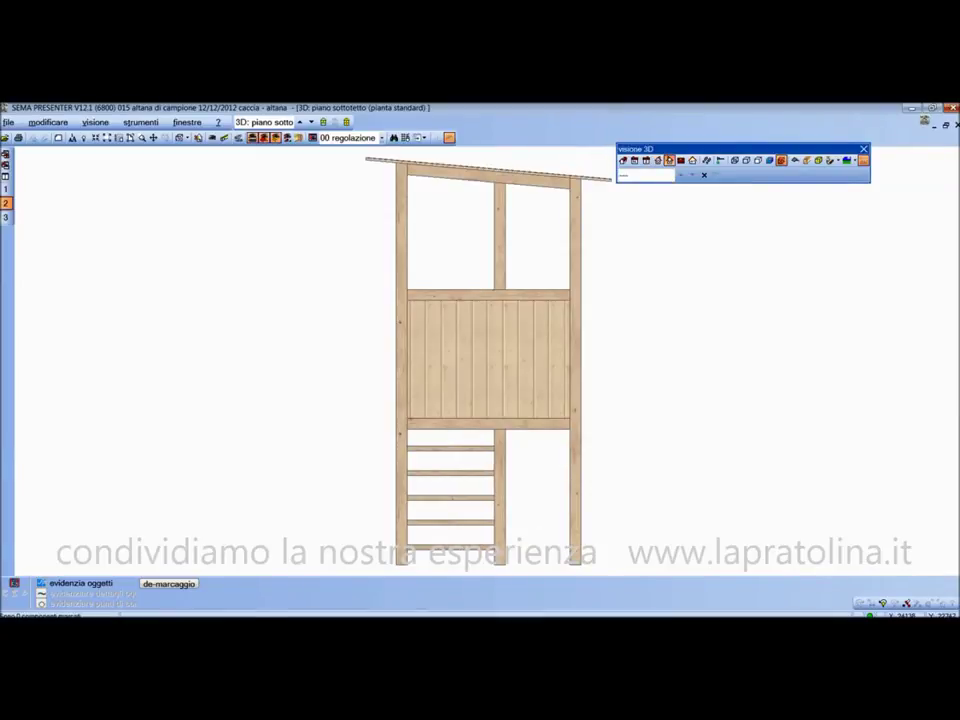
{"action": "left_click", "coordinate": [692, 160]}
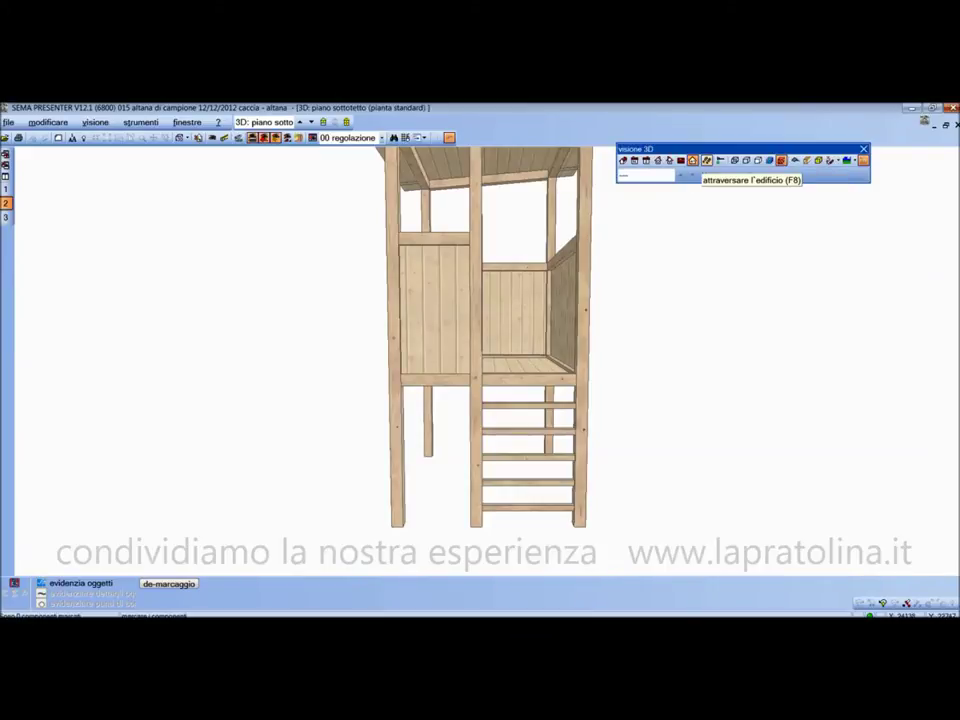
{"action": "left_click", "coordinate": [706, 162]}
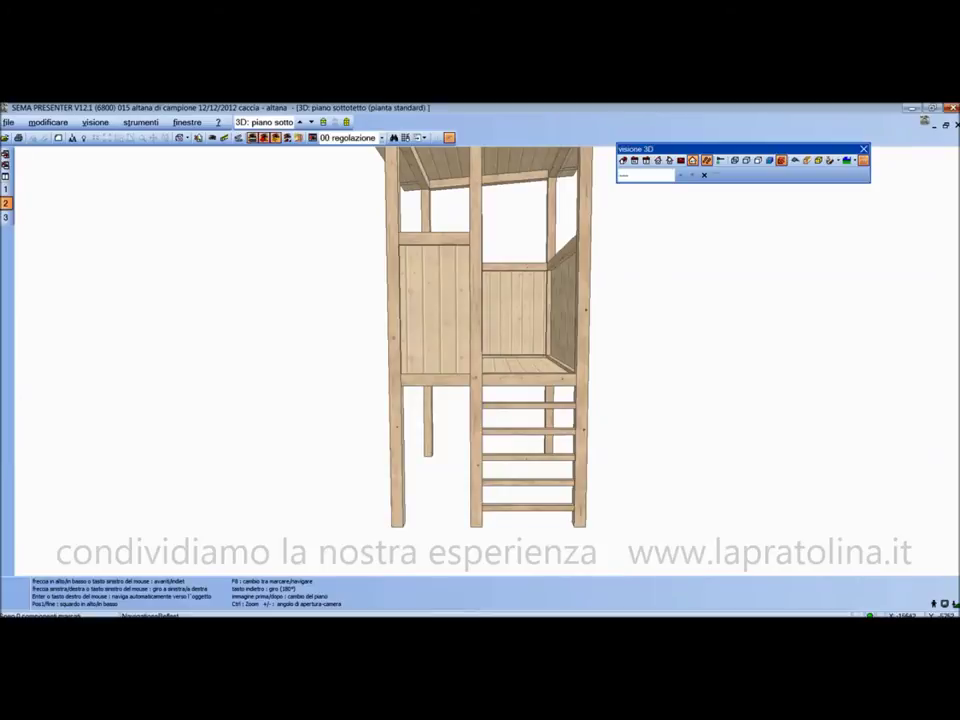
Step: Walk forward and back and turn right and left, then exit to the axonometric view
{"action": "key", "text": "Up"}
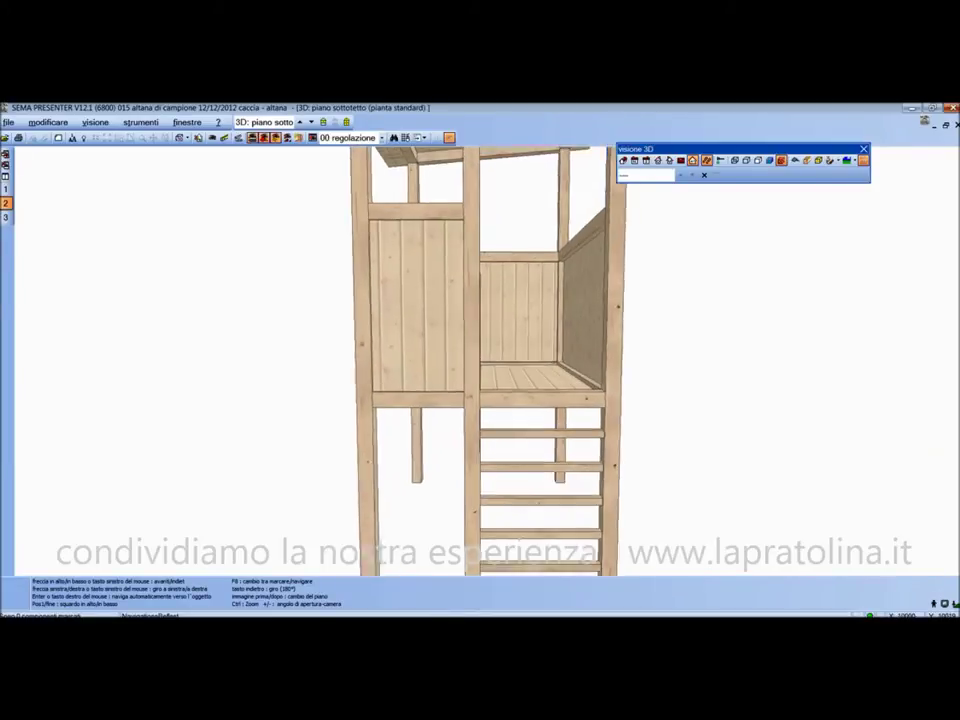
{"action": "key", "text": "Down"}
{"action": "key", "text": "Right"}
{"action": "key", "text": "Left"}
{"action": "key", "text": "Left"}
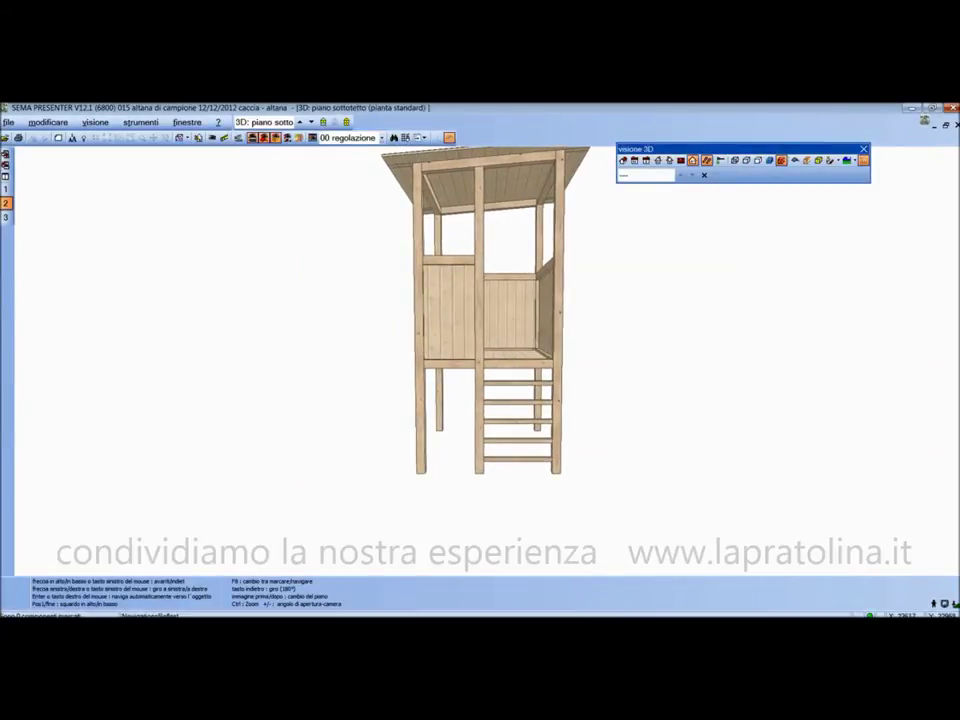
{"action": "key", "text": "Escape"}
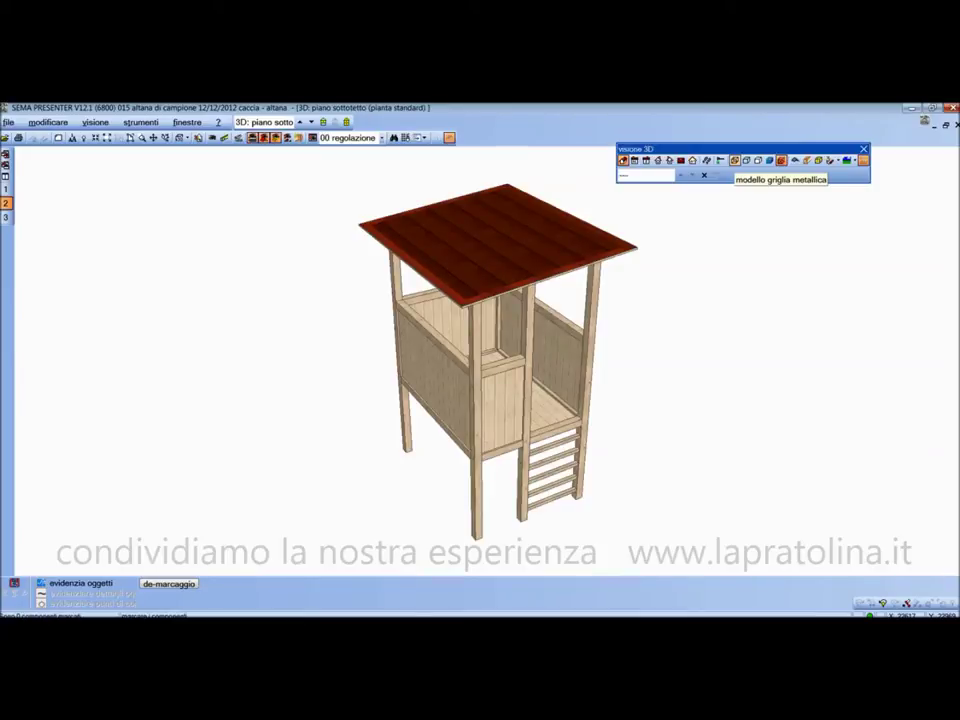
{"action": "left_click", "coordinate": [734, 161]}
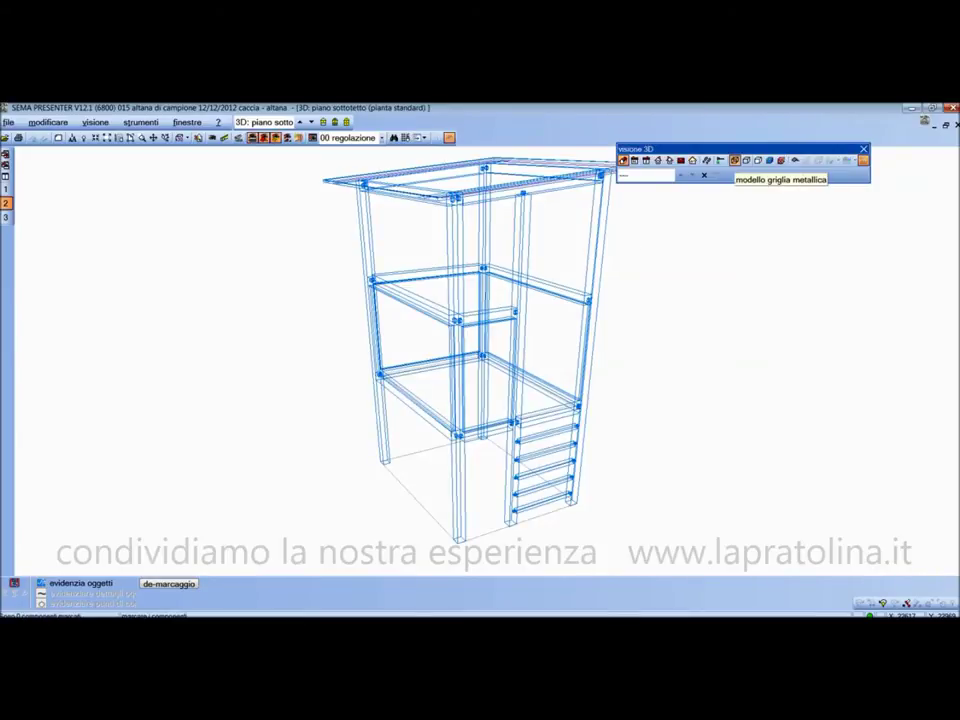
{"action": "left_click", "coordinate": [746, 161]}
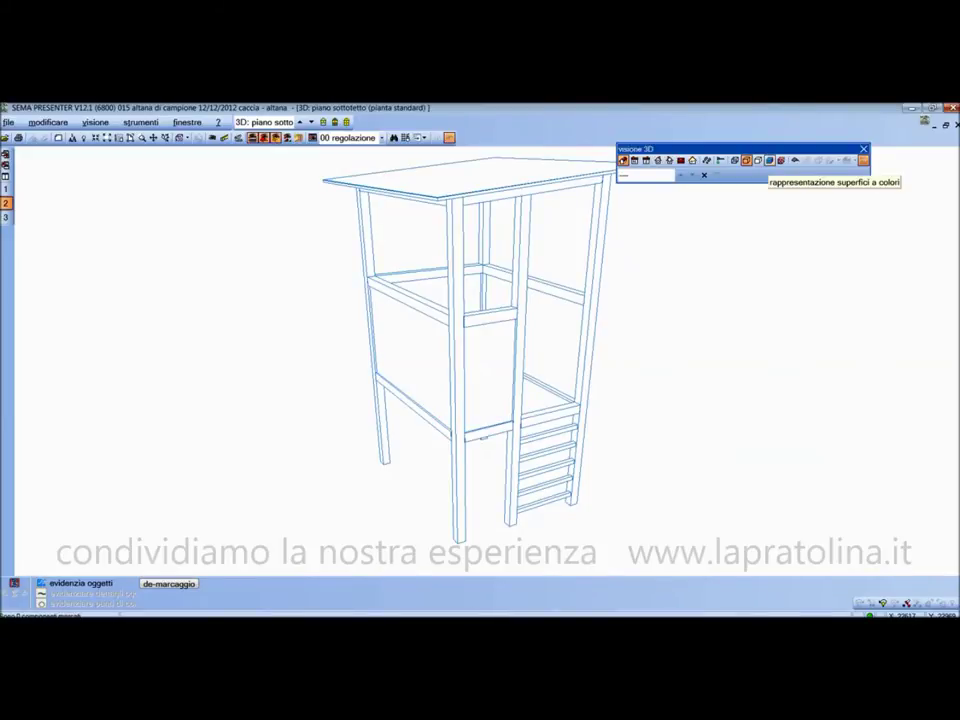
{"action": "left_click", "coordinate": [770, 161]}
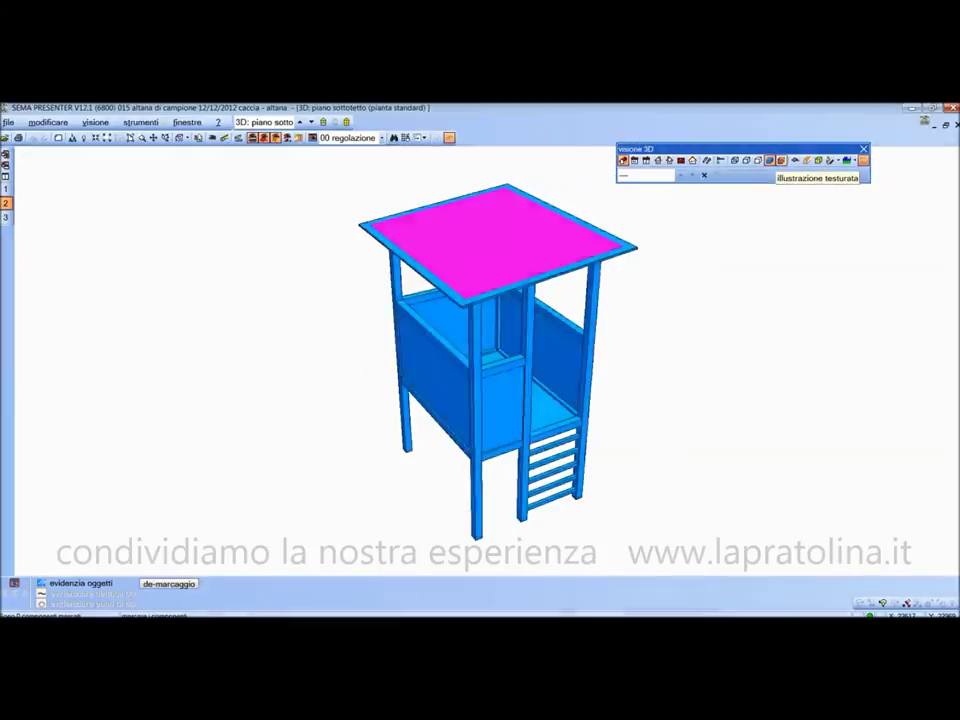
{"action": "left_click", "coordinate": [781, 161]}
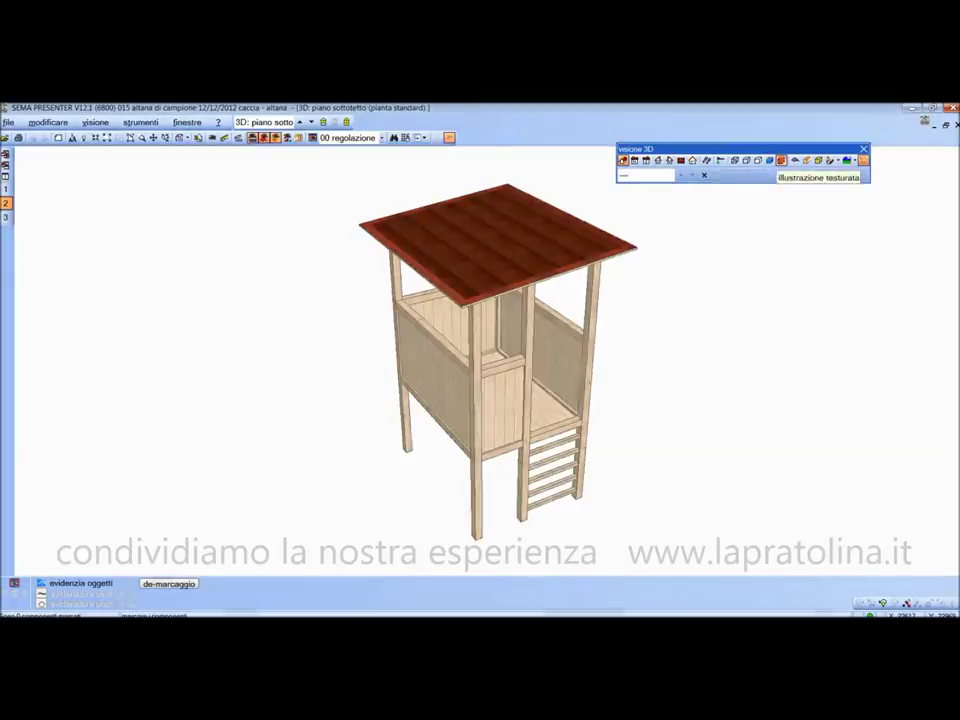
{"action": "left_click", "coordinate": [805, 161]}
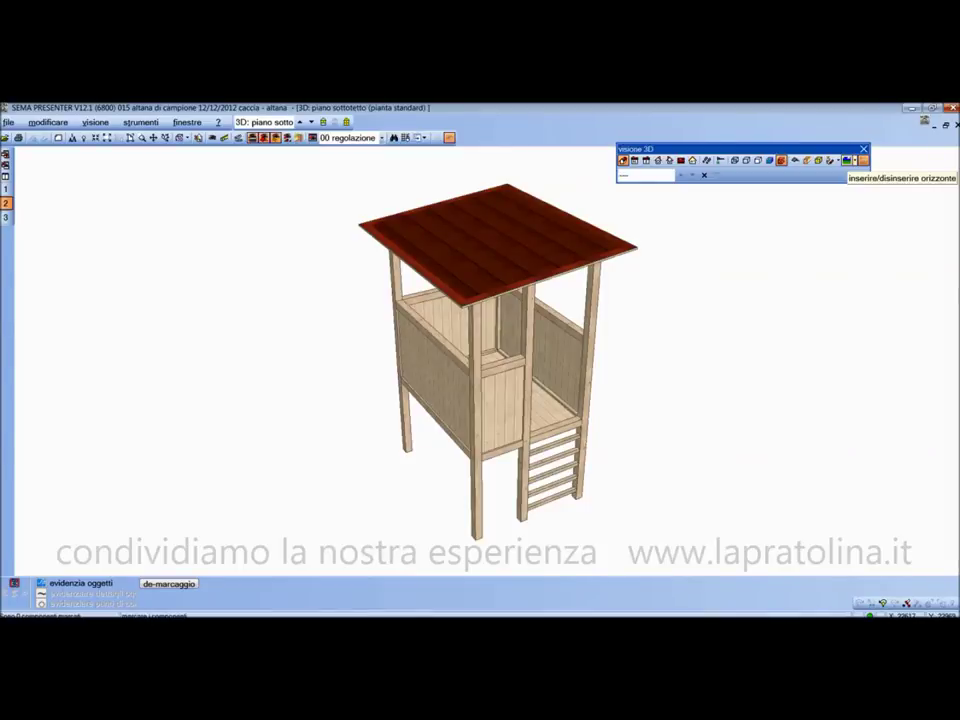
Step: Turn on the horizon and set the third mountain landscape photo as the scene background
{"action": "left_click", "coordinate": [847, 160]}
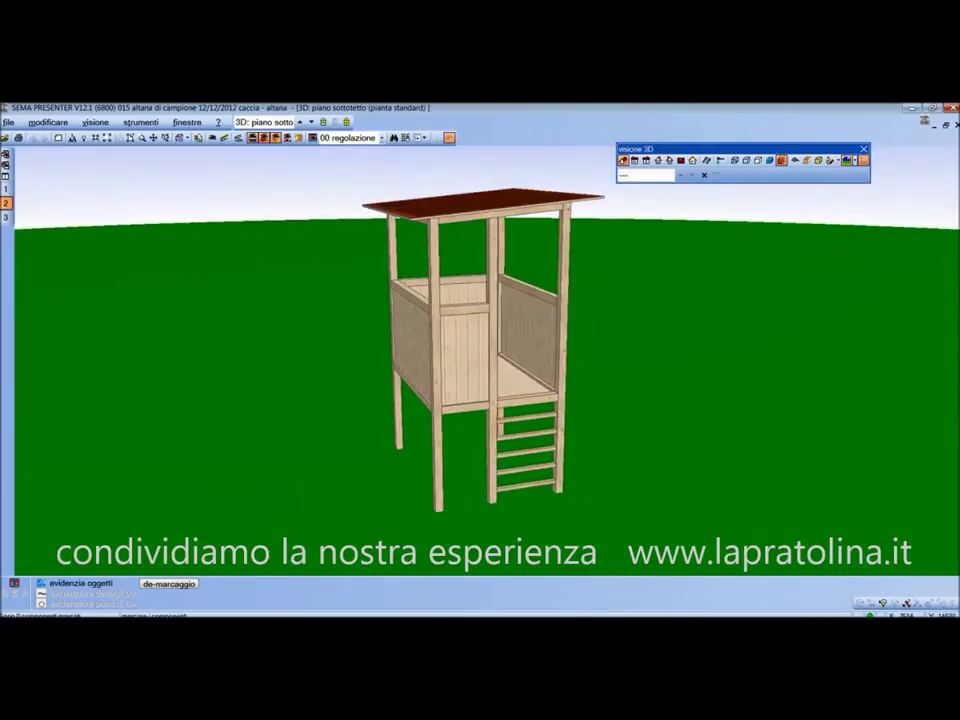
{"action": "left_click", "coordinate": [847, 160]}
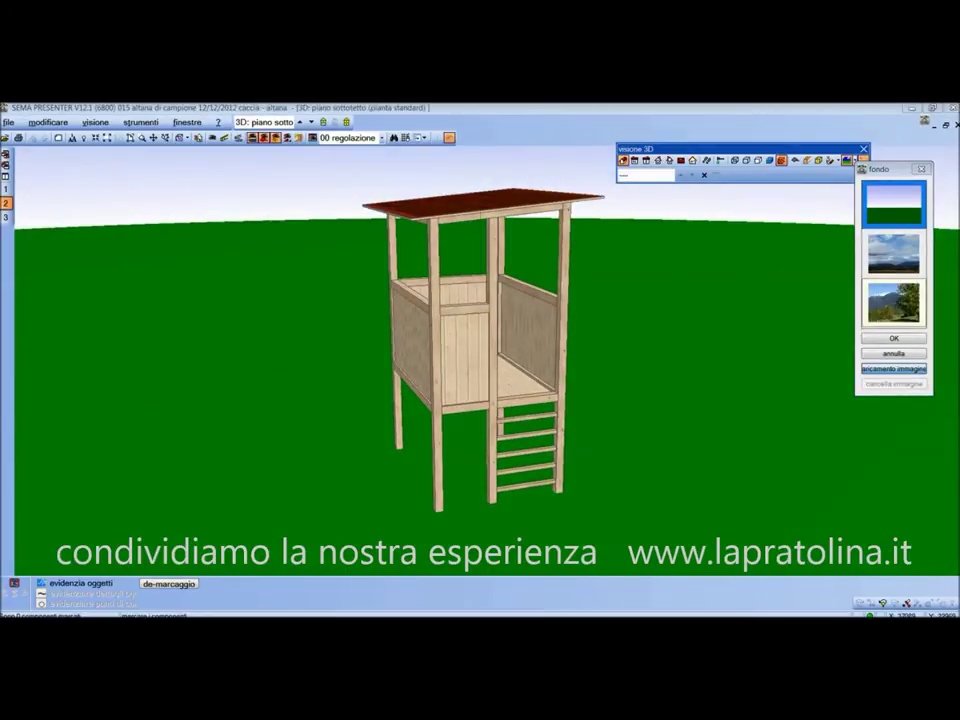
{"action": "left_click", "coordinate": [893, 368]}
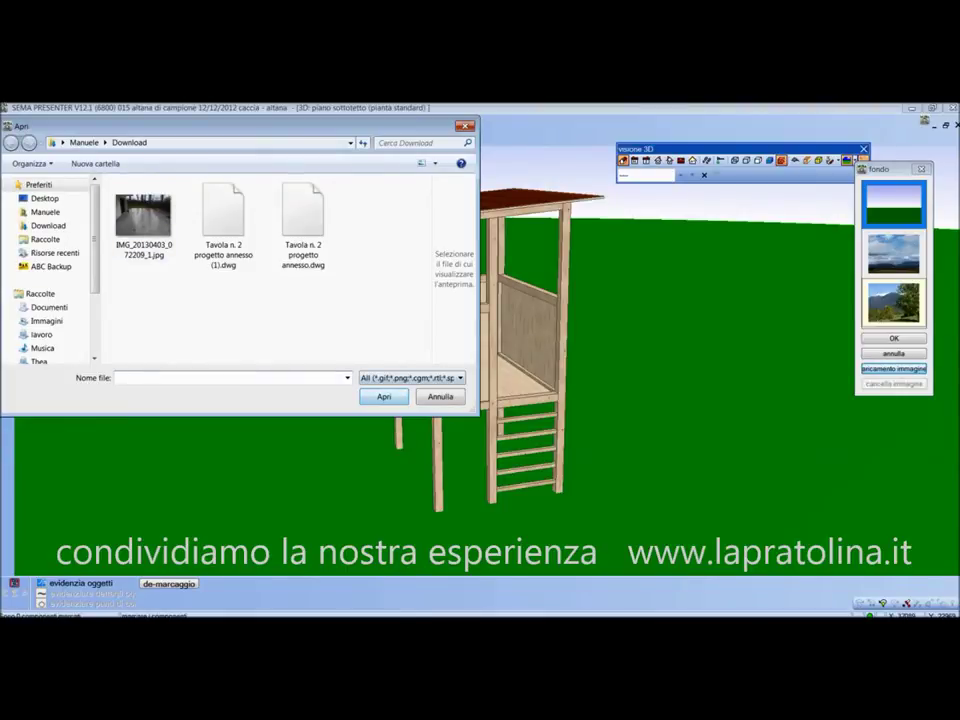
{"action": "key", "text": "Escape"}
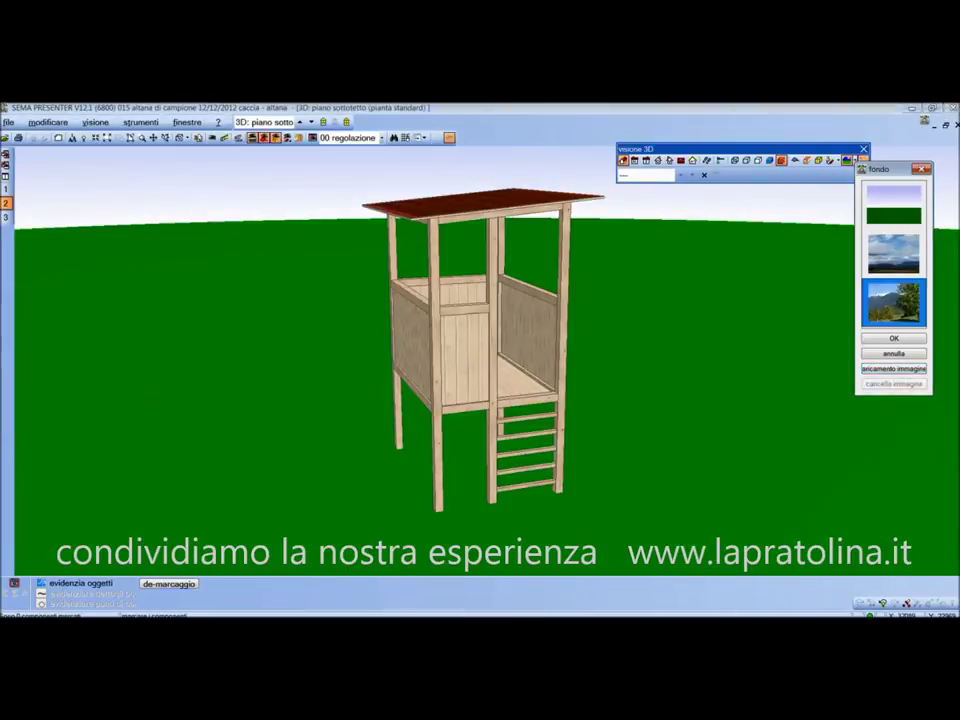
{"action": "left_click", "coordinate": [893, 338]}
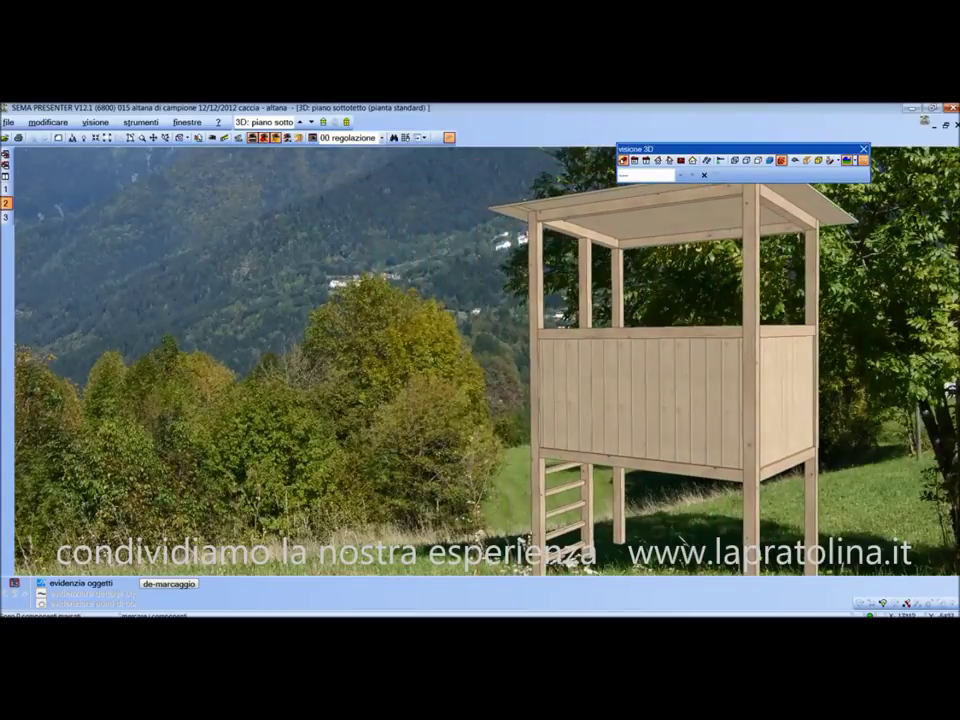
{"action": "left_click_drag", "start_coordinate": [650, 149], "coordinate": [642, 122]}
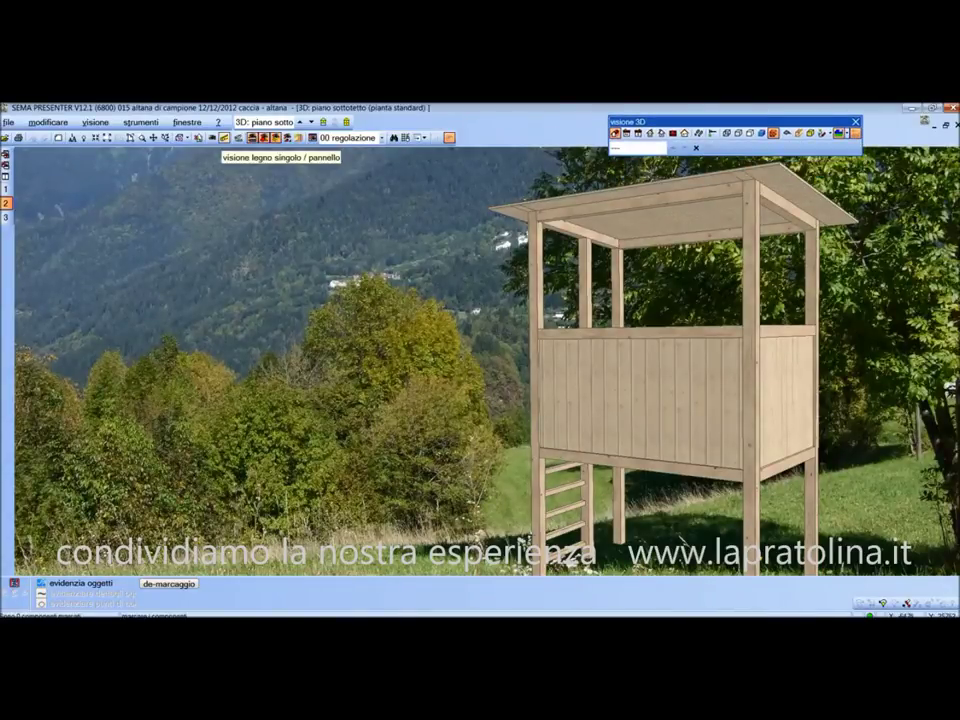
{"action": "left_click", "coordinate": [224, 138]}
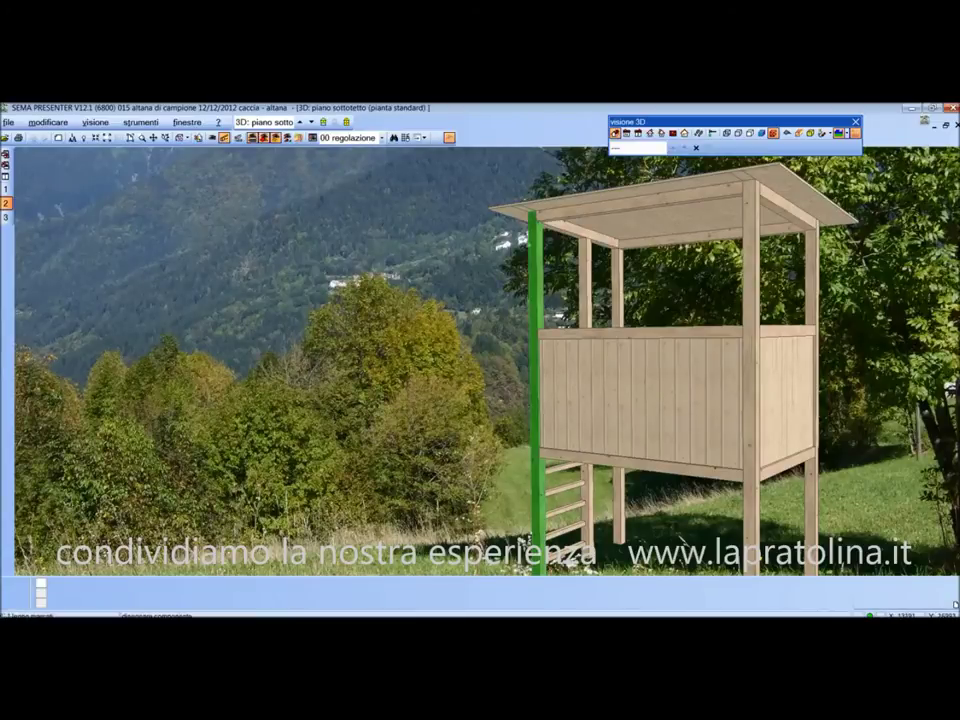
{"action": "left_click", "coordinate": [535, 292]}
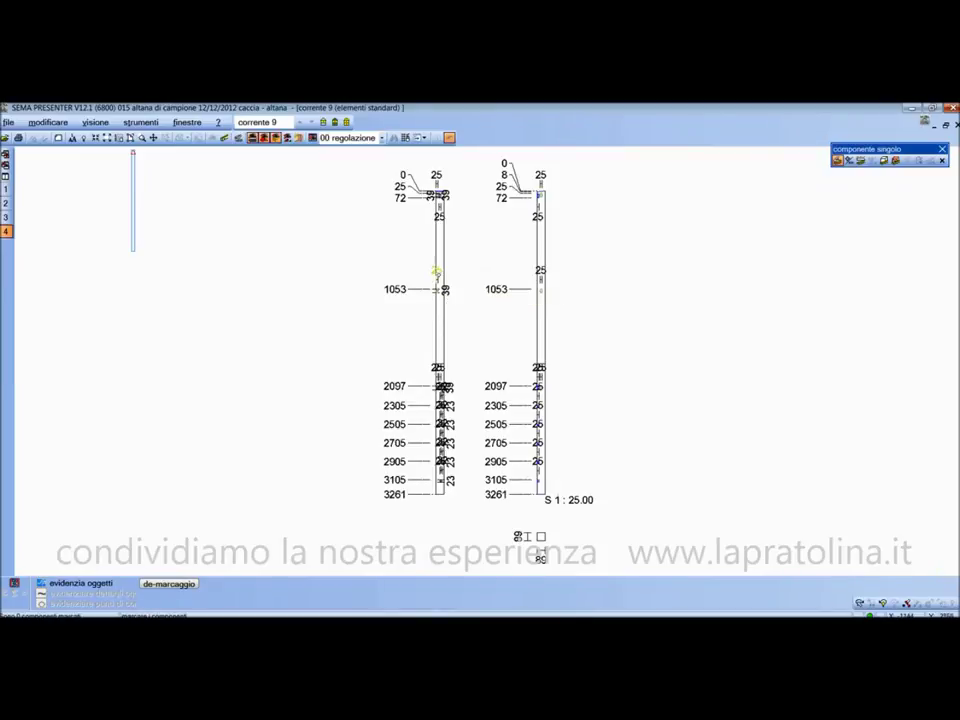
{"action": "scroll", "coordinate": [440, 280], "scroll_direction": "up", "scroll_amount": 1}
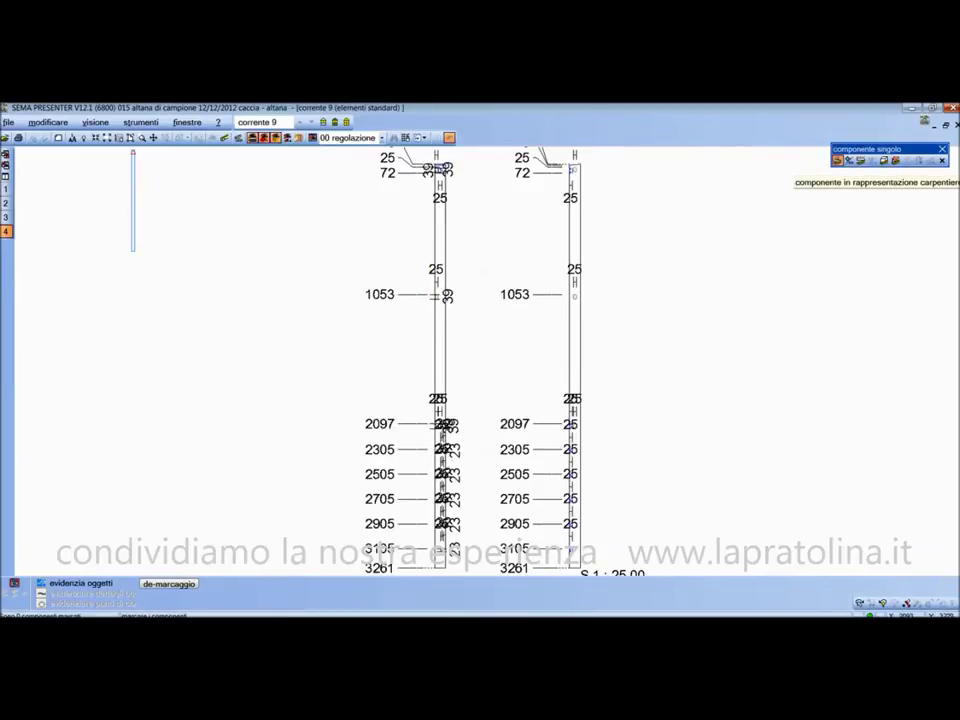
{"action": "scroll", "coordinate": [440, 272], "scroll_direction": "down", "scroll_amount": 1}
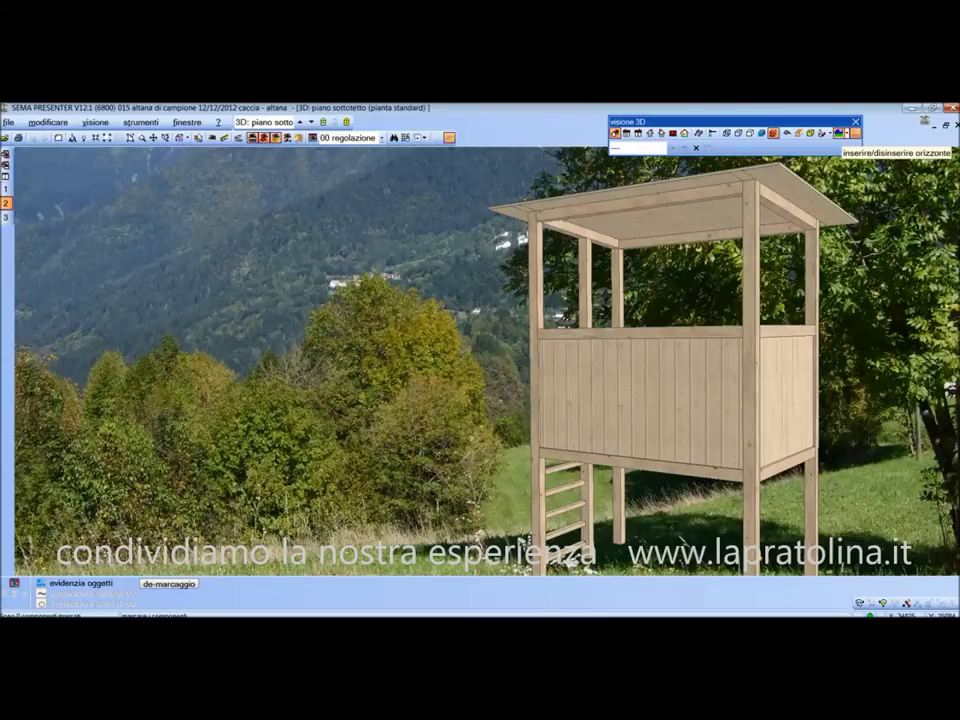
Step: Turn off the landscape background, switch to the floor plan and choose 'sezione verticale'
{"action": "left_click", "coordinate": [852, 133]}
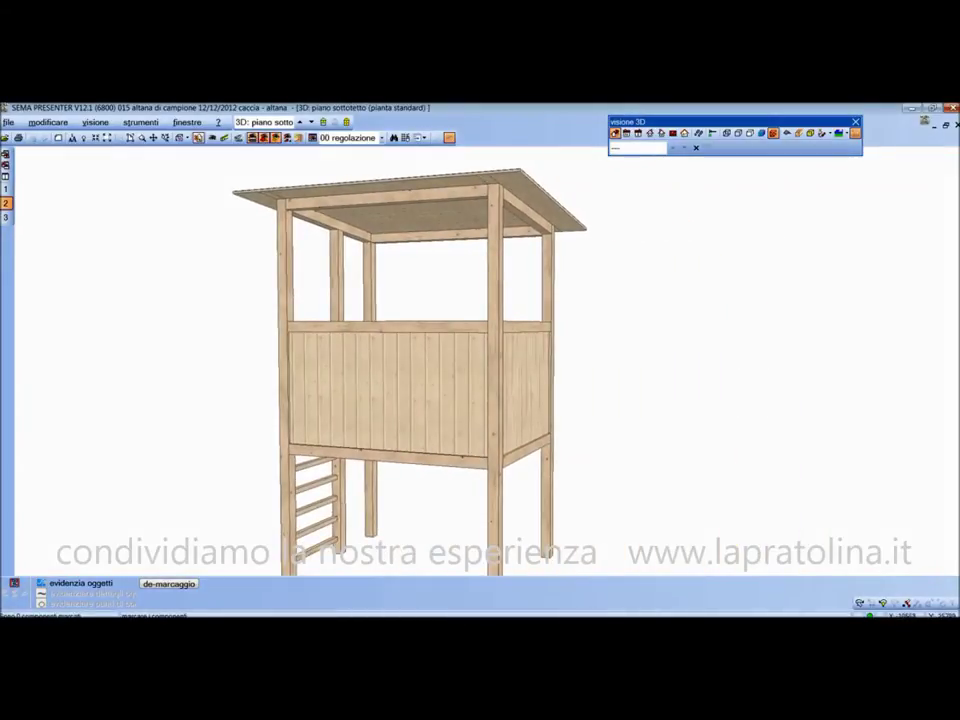
{"action": "left_click", "coordinate": [5, 188]}
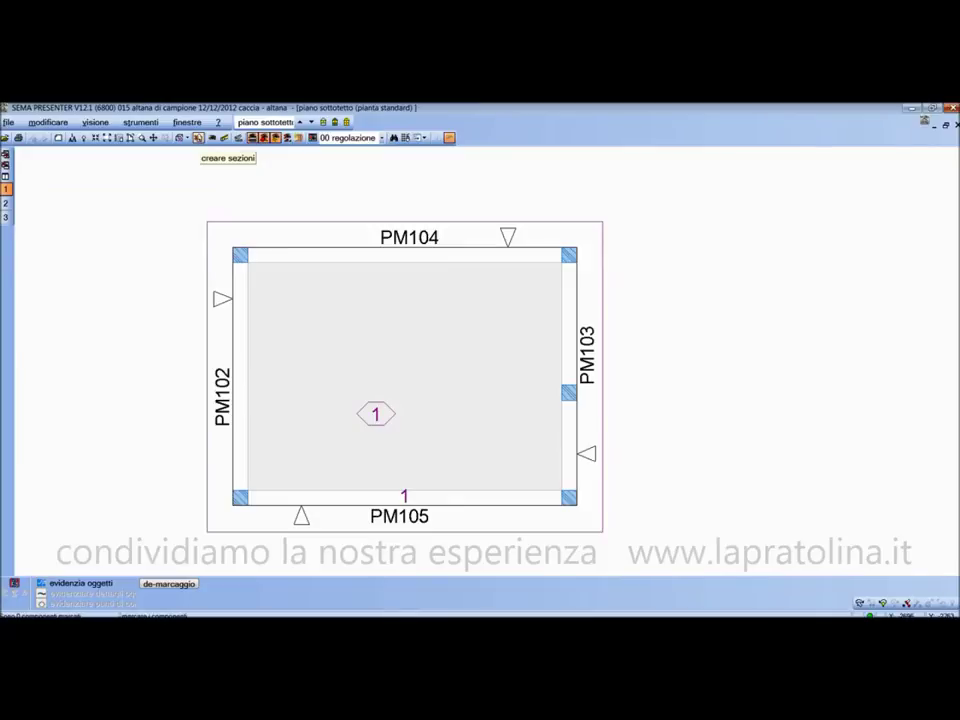
{"action": "left_click", "coordinate": [198, 137]}
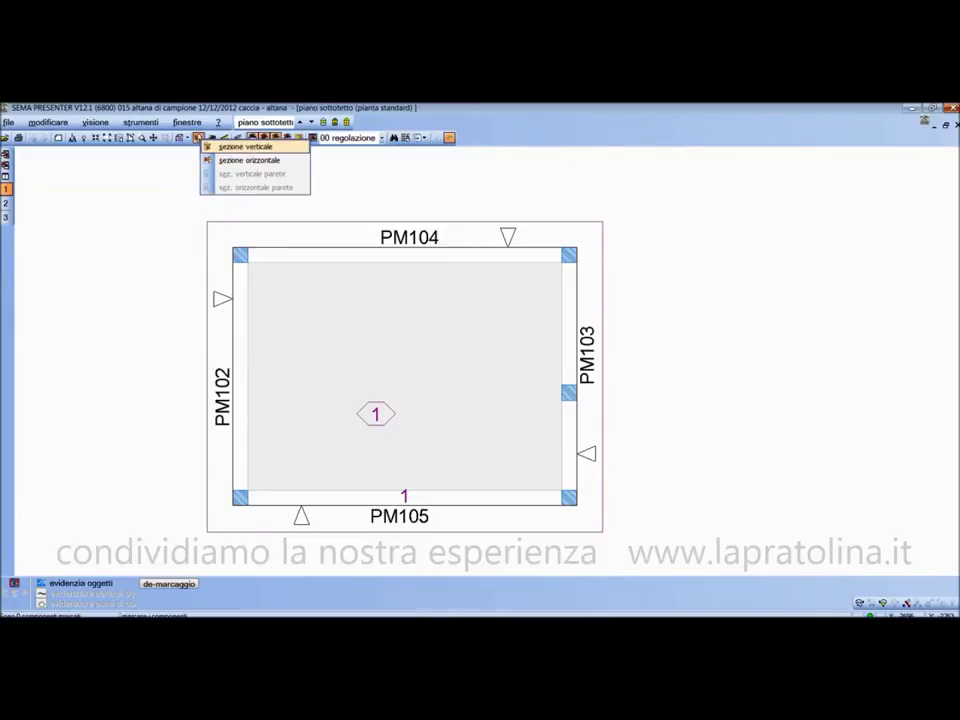
{"action": "left_click", "coordinate": [245, 147]}
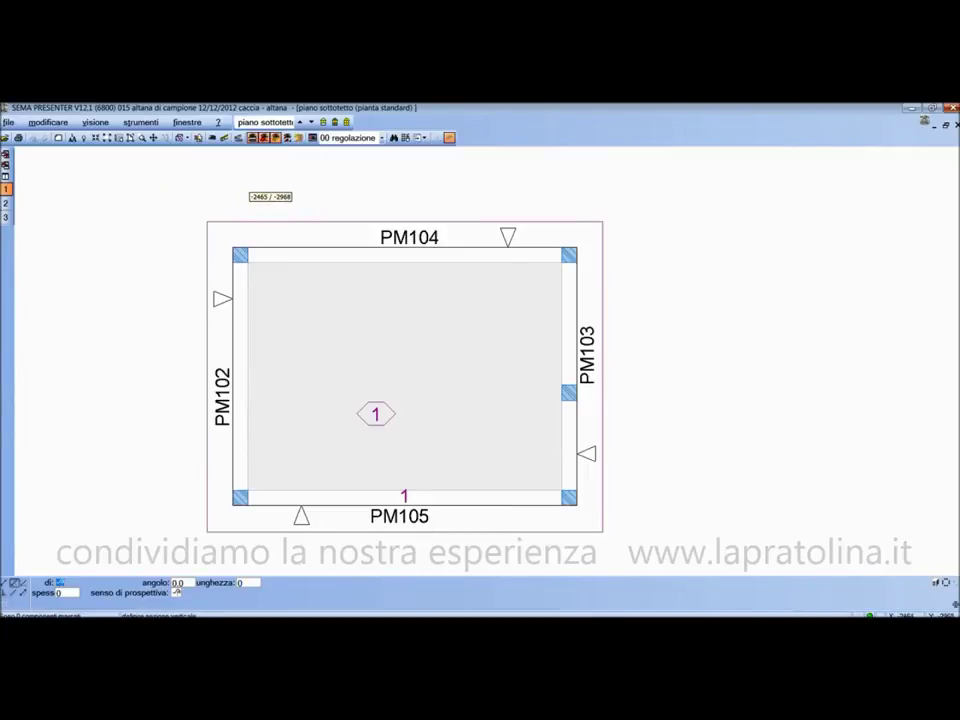
Step: Cut a 270° vertical section, length 2149 and thickness 0, through the plan's left side, shown in 3D
{"action": "left_click", "coordinate": [241, 182]}
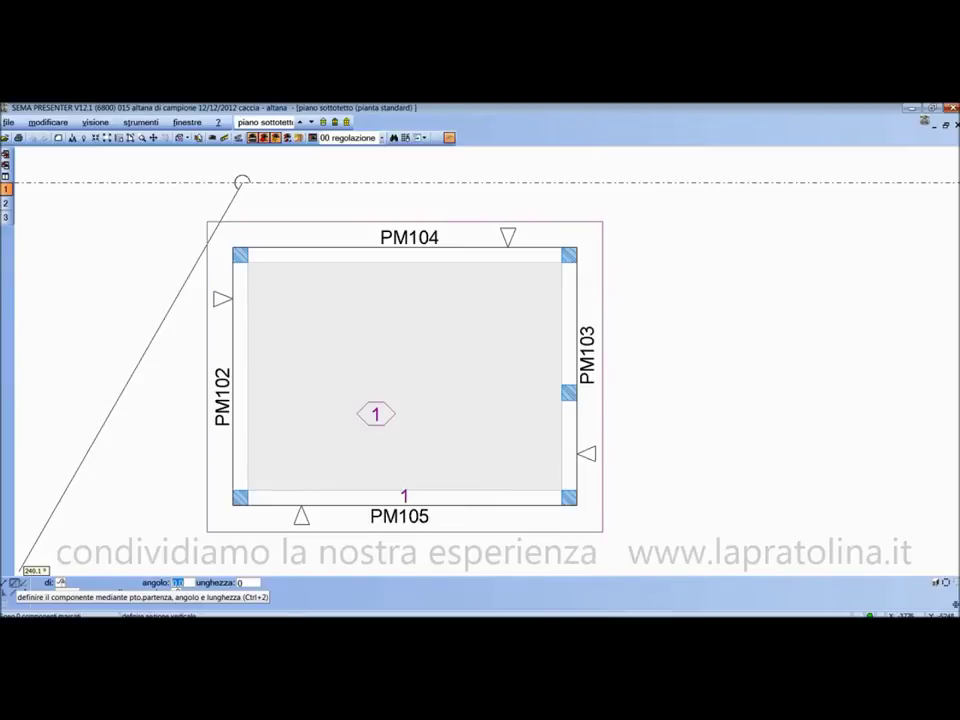
{"action": "left_click", "coordinate": [15, 582]}
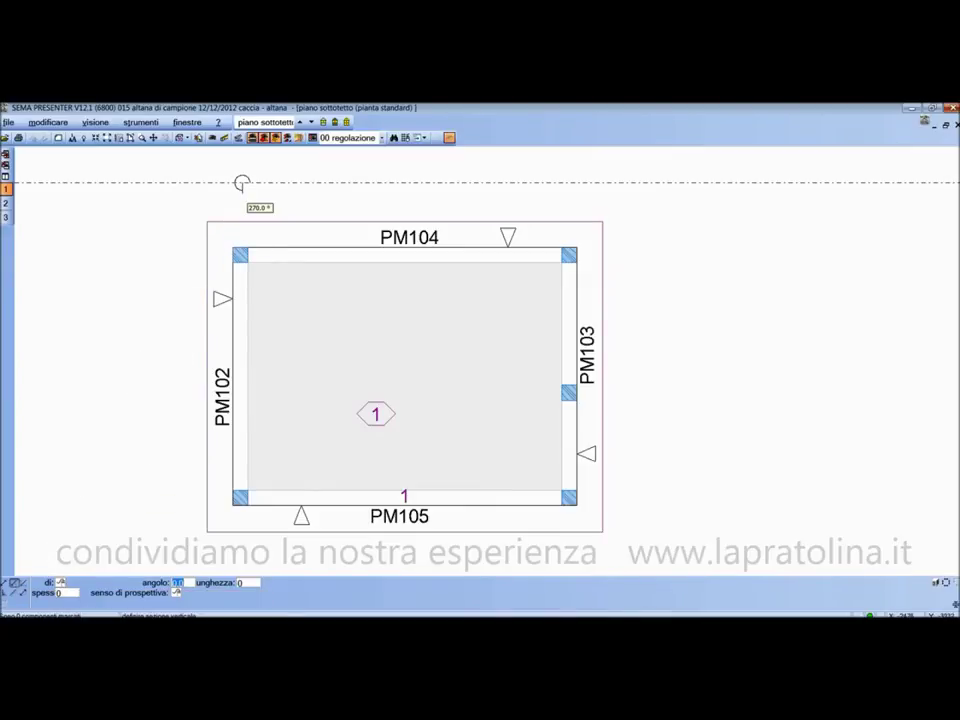
{"action": "left_click", "coordinate": [241, 183]}
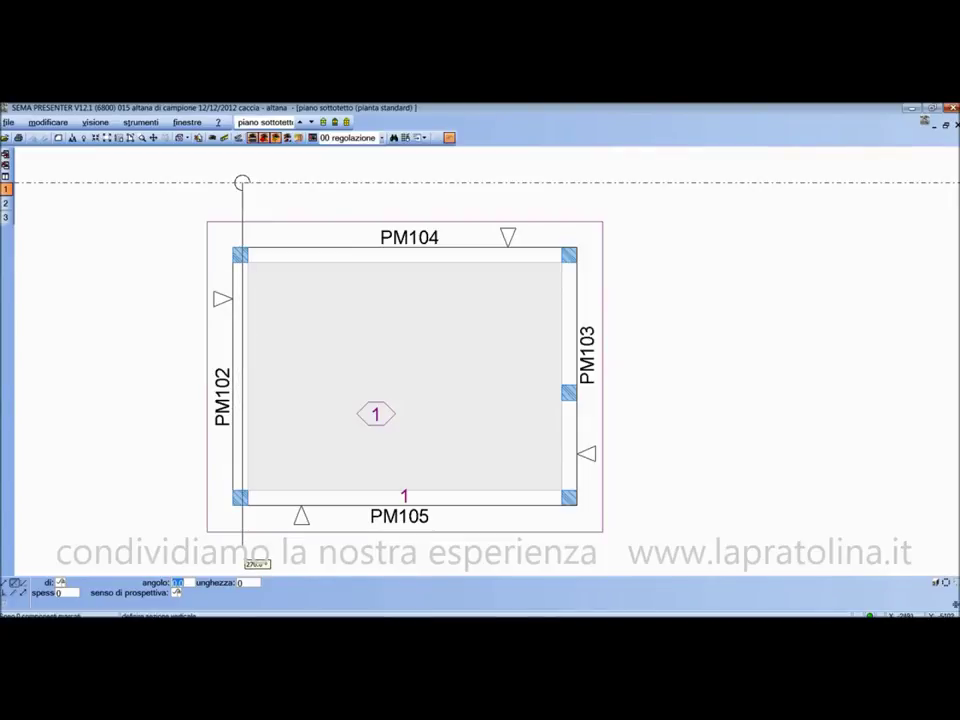
{"action": "key", "text": "Return"}
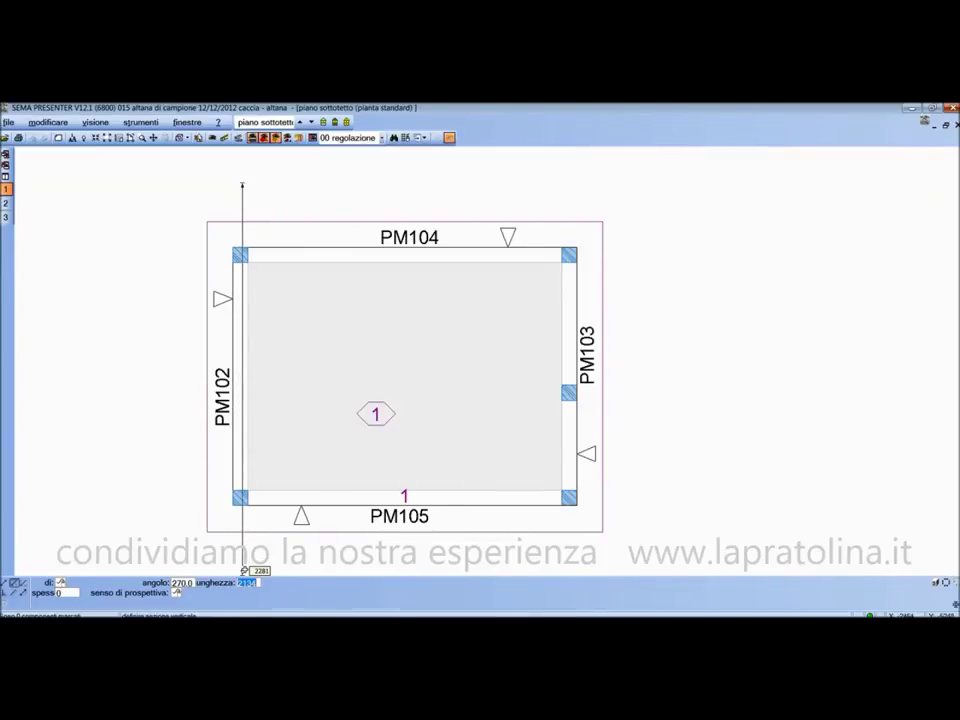
{"action": "left_click", "coordinate": [243, 546]}
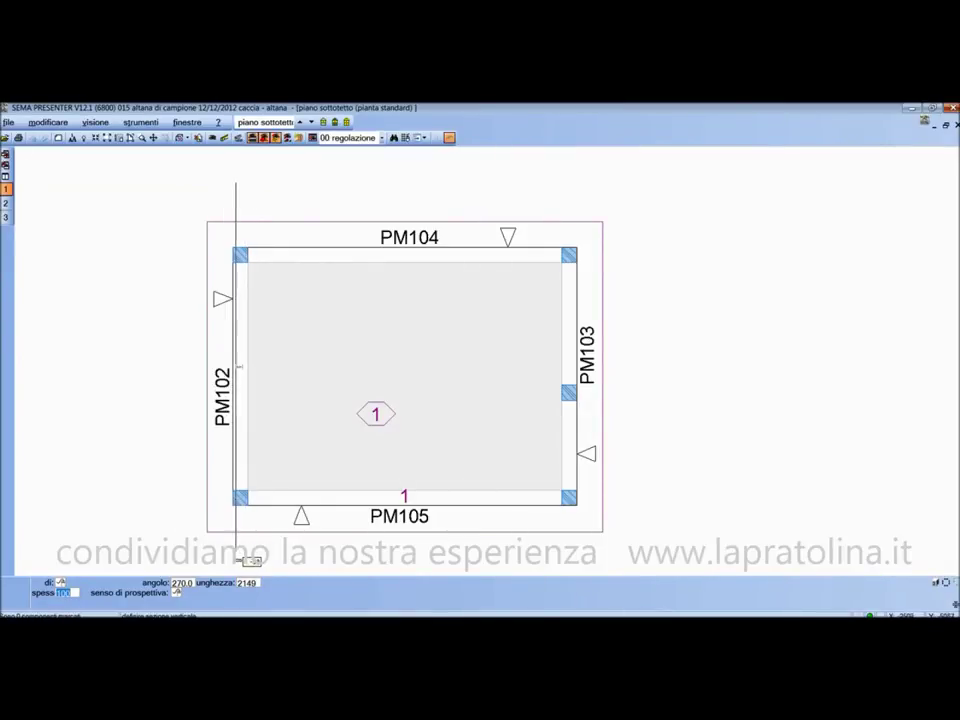
{"action": "type", "text": "0"}
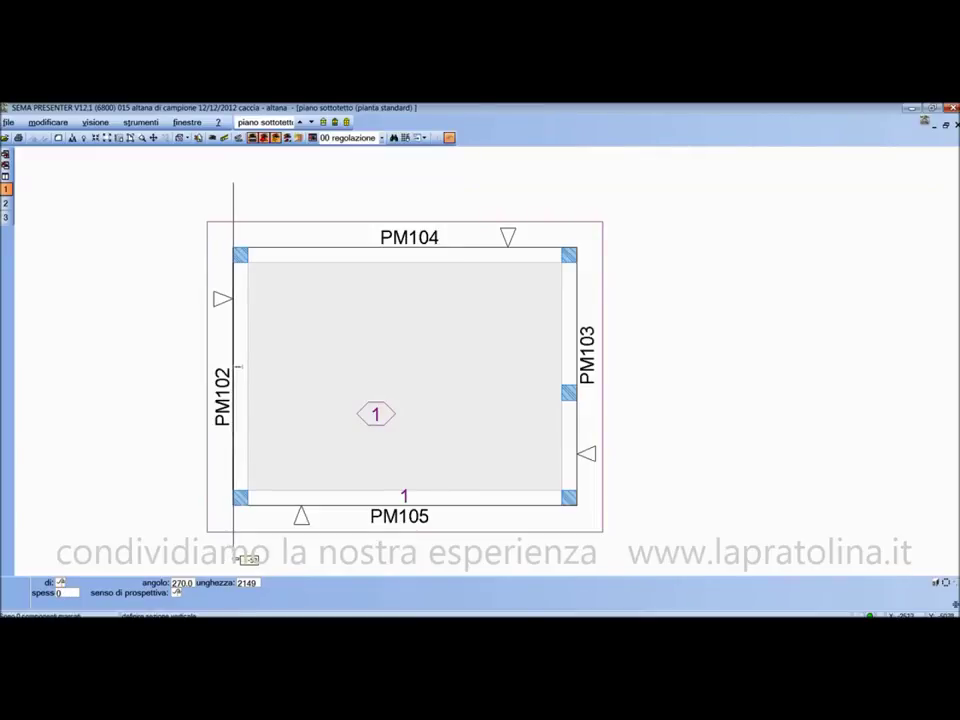
{"action": "left_click", "coordinate": [243, 545]}
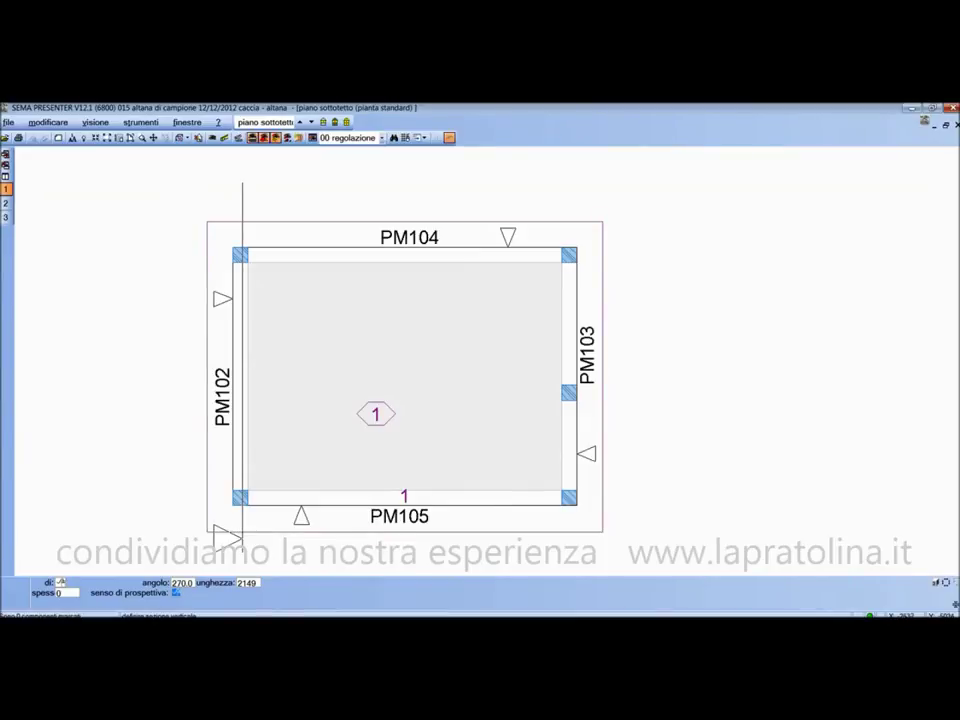
{"action": "left_click", "coordinate": [180, 402]}
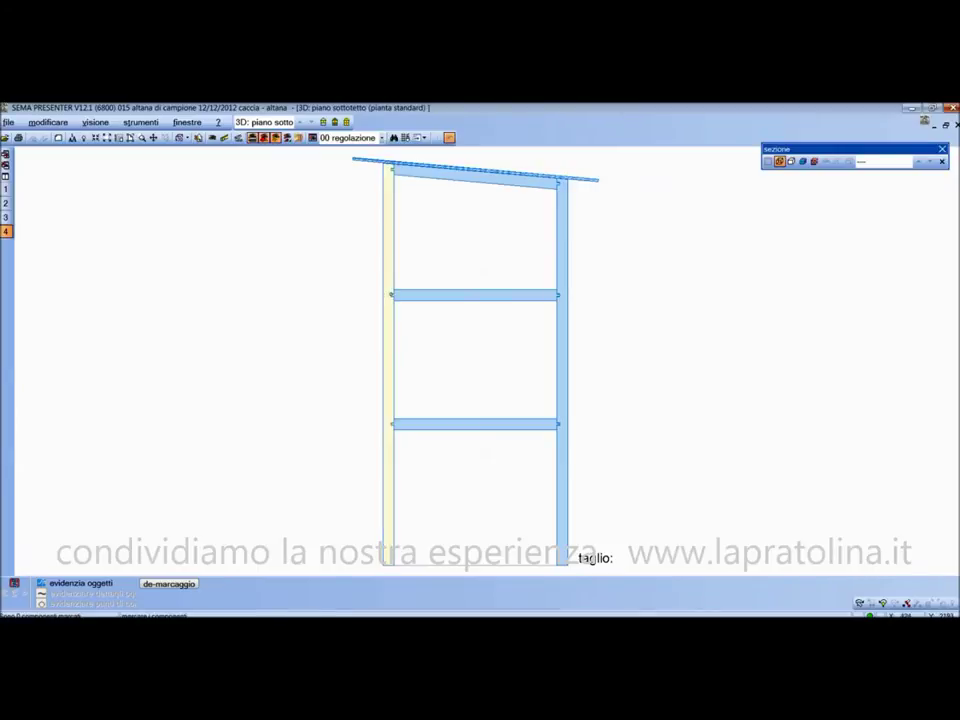
Step: Zoom into the left post–beam joint in the section and measure its gap, reading 34
{"action": "scroll", "coordinate": [391, 294], "scroll_direction": "up", "scroll_amount": 2}
{"action": "scroll", "coordinate": [391, 294], "scroll_direction": "up", "scroll_amount": 1}
{"action": "scroll", "coordinate": [391, 294], "scroll_direction": "up", "scroll_amount": 2}
{"action": "scroll", "coordinate": [391, 294], "scroll_direction": "up", "scroll_amount": 1}
{"action": "scroll", "coordinate": [387, 293], "scroll_direction": "up", "scroll_amount": 1}
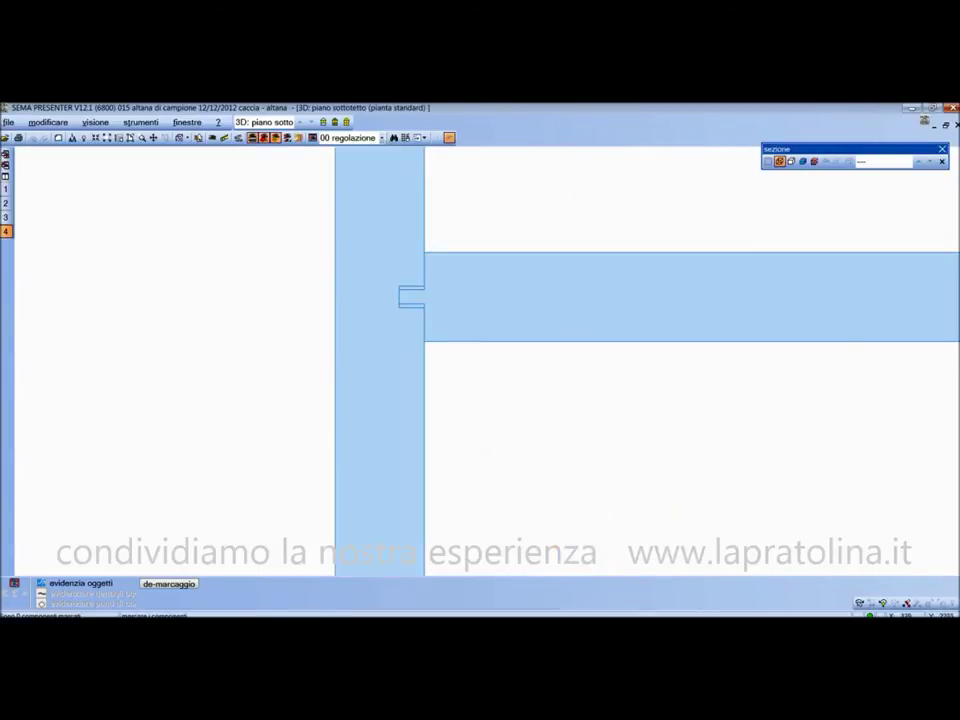
{"action": "left_click", "coordinate": [238, 137]}
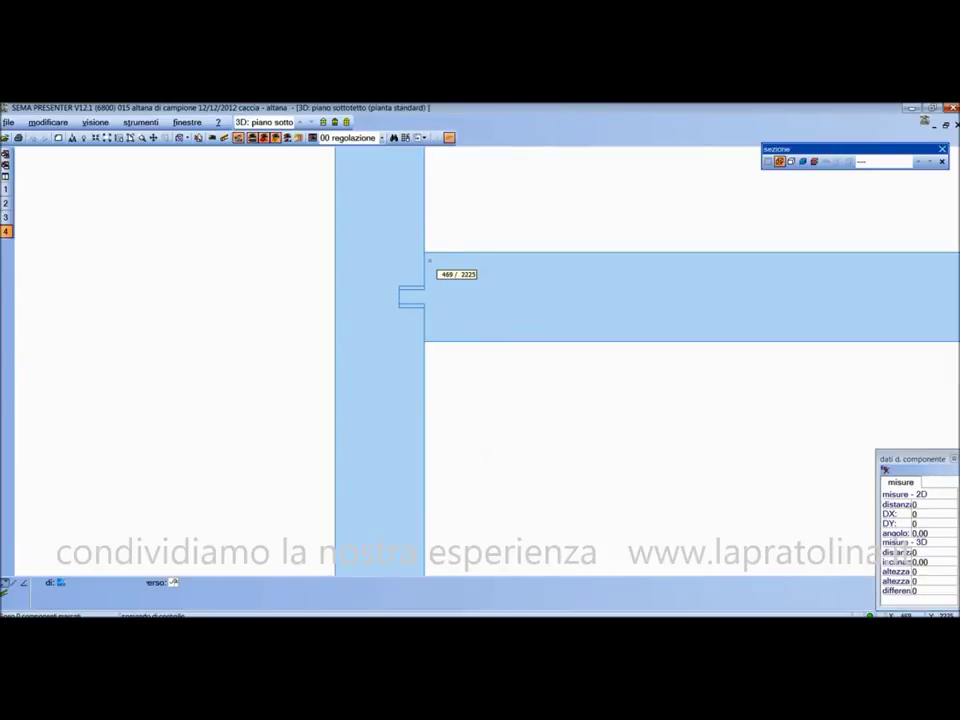
{"action": "left_click", "coordinate": [425, 255]}
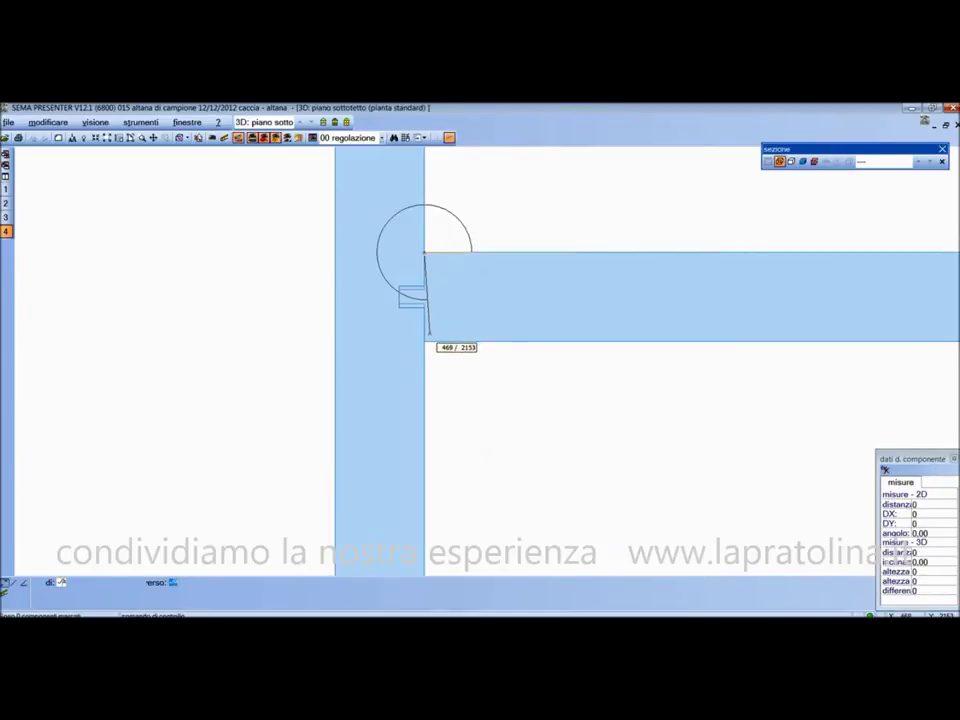
{"action": "left_click", "coordinate": [429, 335]}
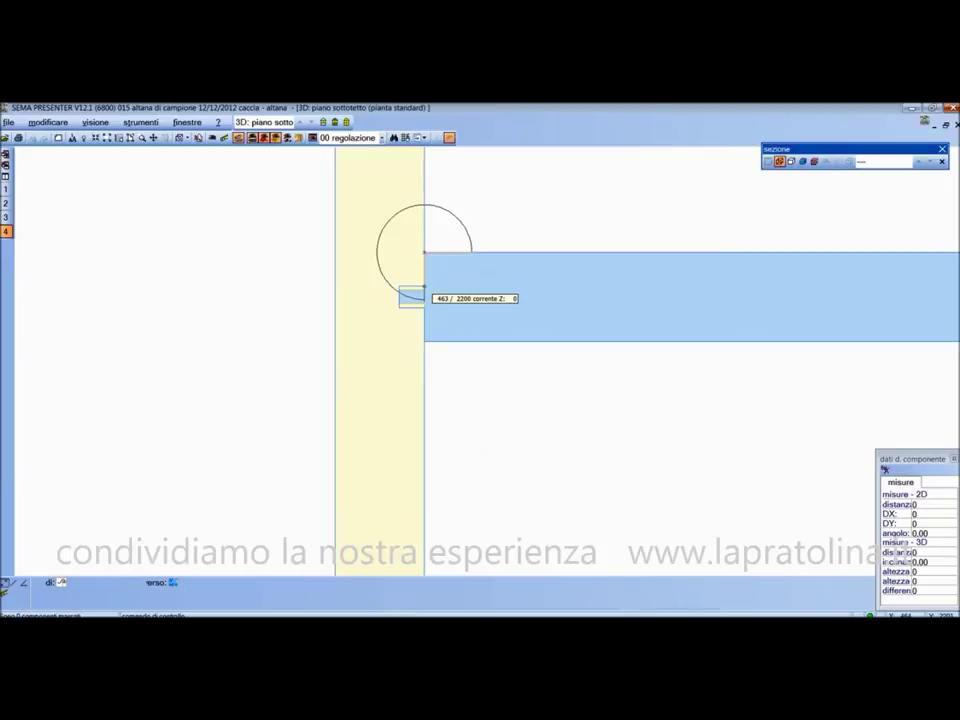
{"action": "left_click", "coordinate": [424, 289]}
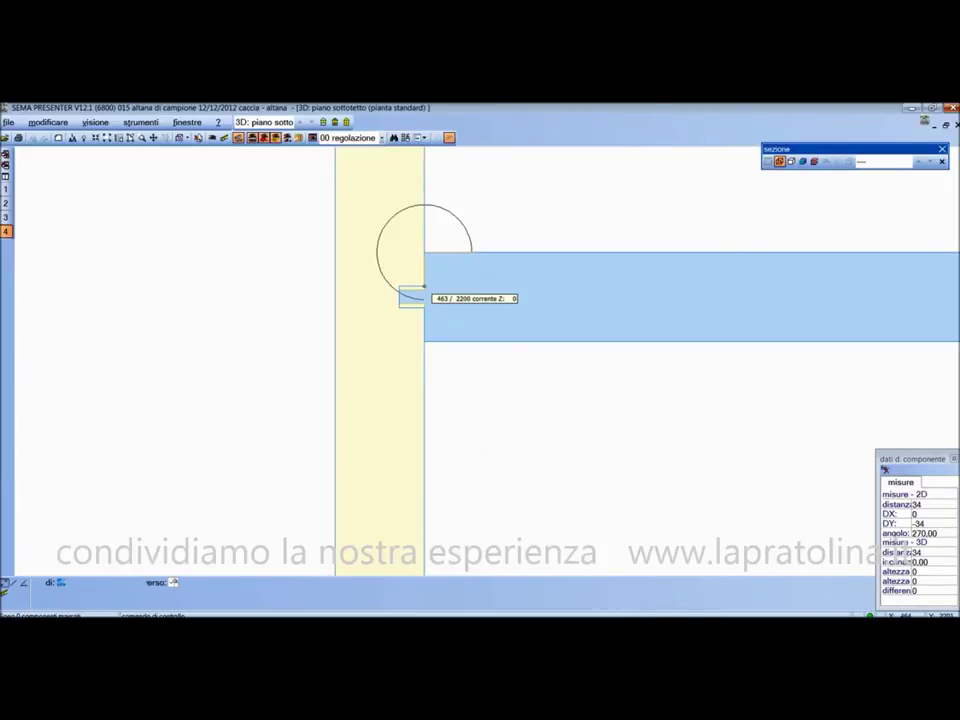
{"action": "key", "text": "Escape"}
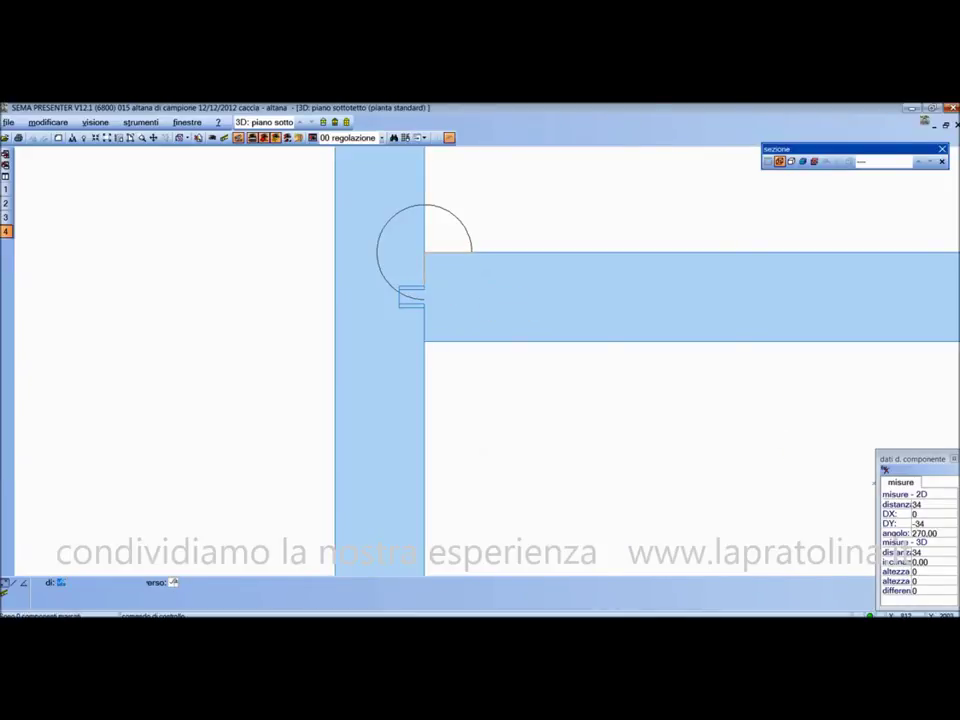
{"action": "key", "text": "Escape"}
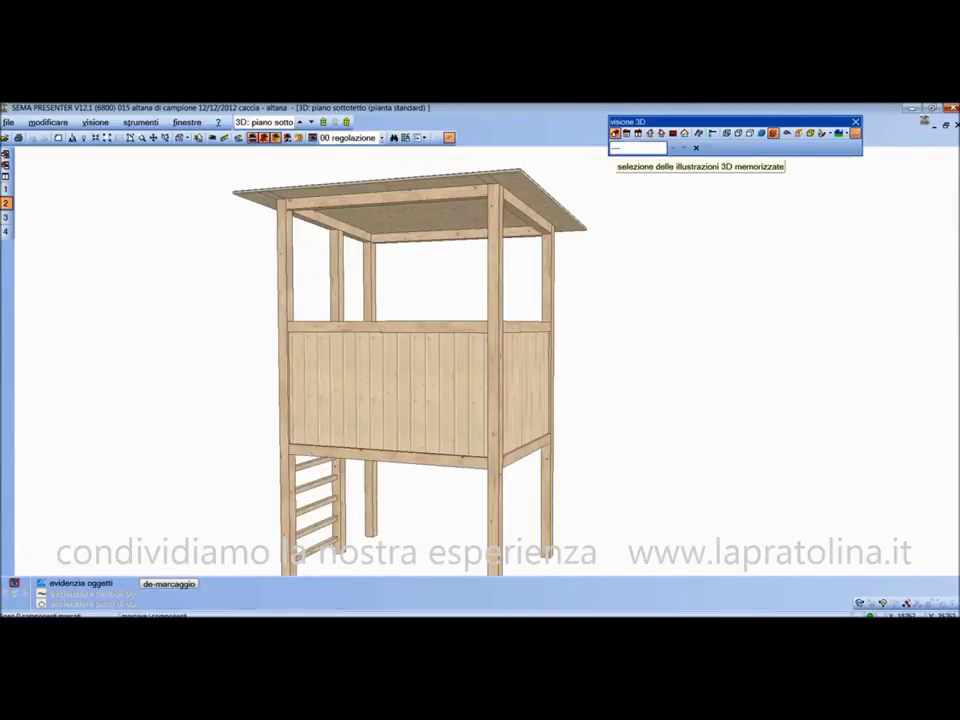
Step: In the drawing manager's image list, open the saved 'osservatore 1' image
{"action": "left_click", "coordinate": [615, 133]}
{"action": "left_click", "coordinate": [316, 121]}
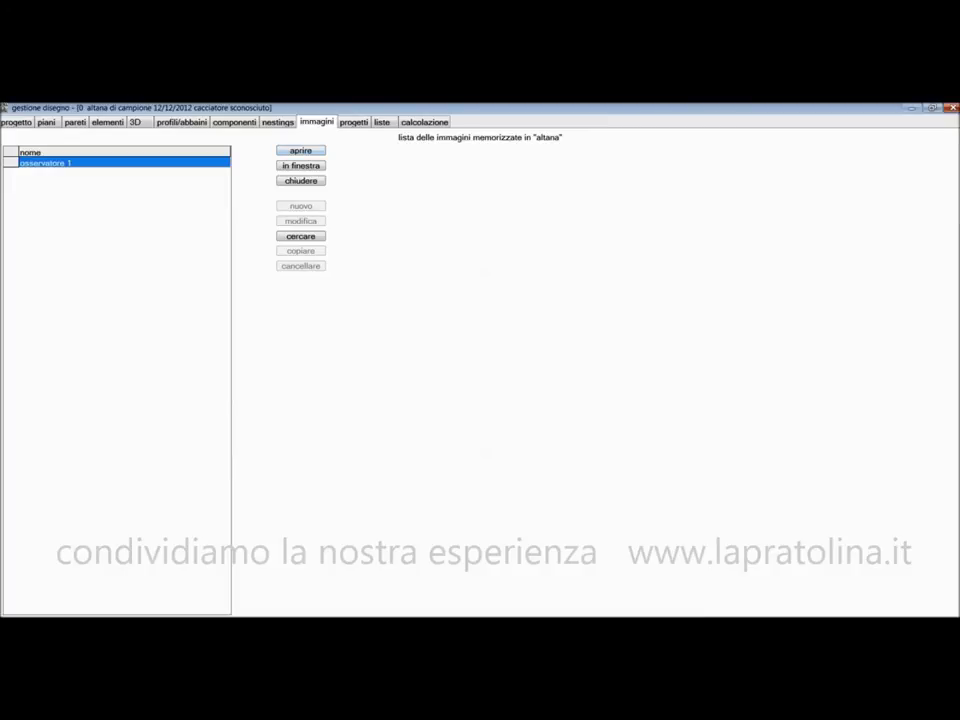
{"action": "key", "text": "Return"}
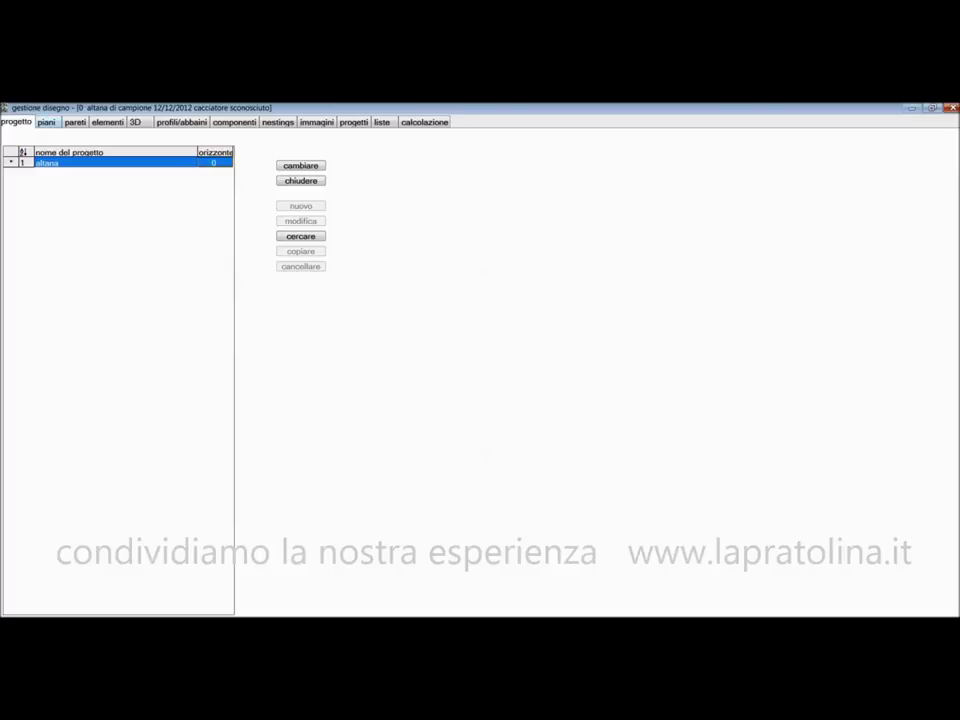
Step: Browse the drawing manager's floors, 3D views, images and project sheet lists
{"action": "left_click", "coordinate": [46, 121]}
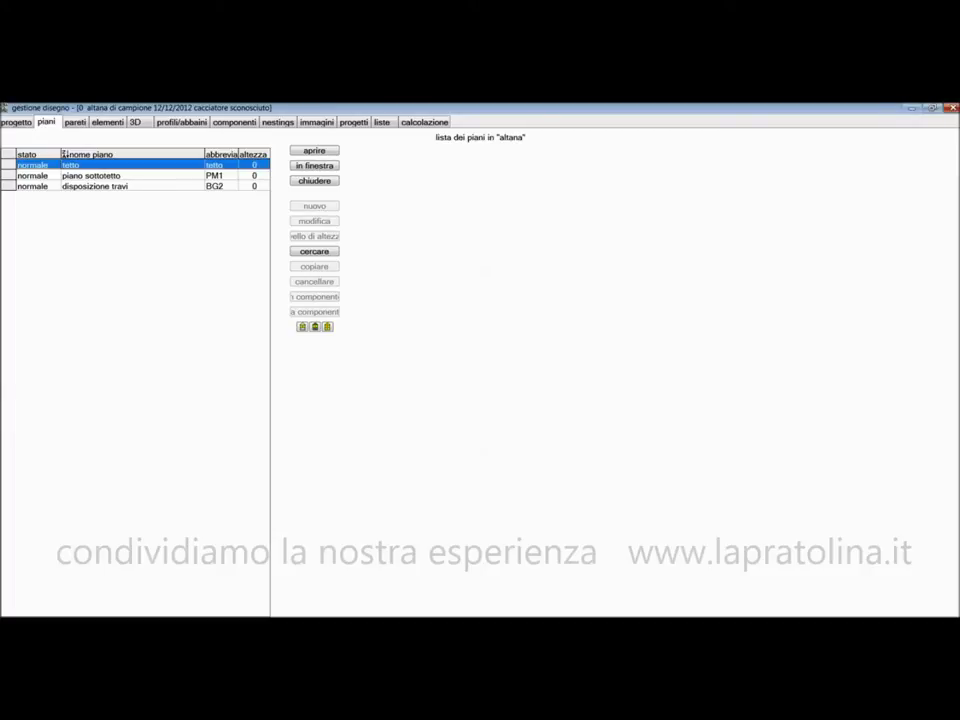
{"action": "key", "text": "Escape"}
{"action": "key", "text": "Down"}
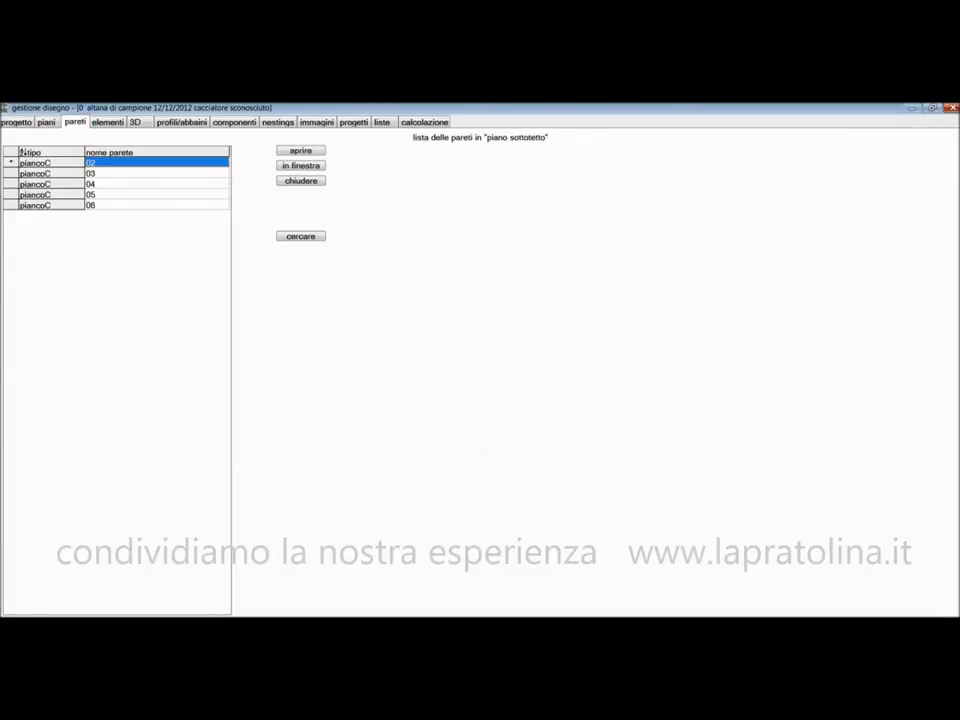
{"action": "key", "text": "Right"}
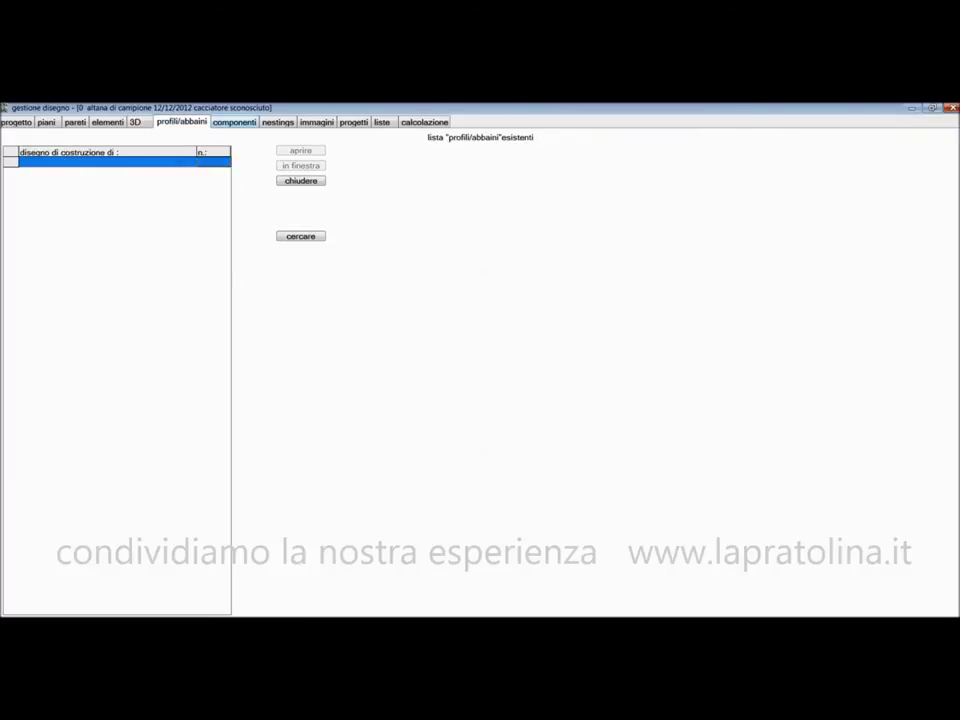
{"action": "left_click", "coordinate": [316, 122]}
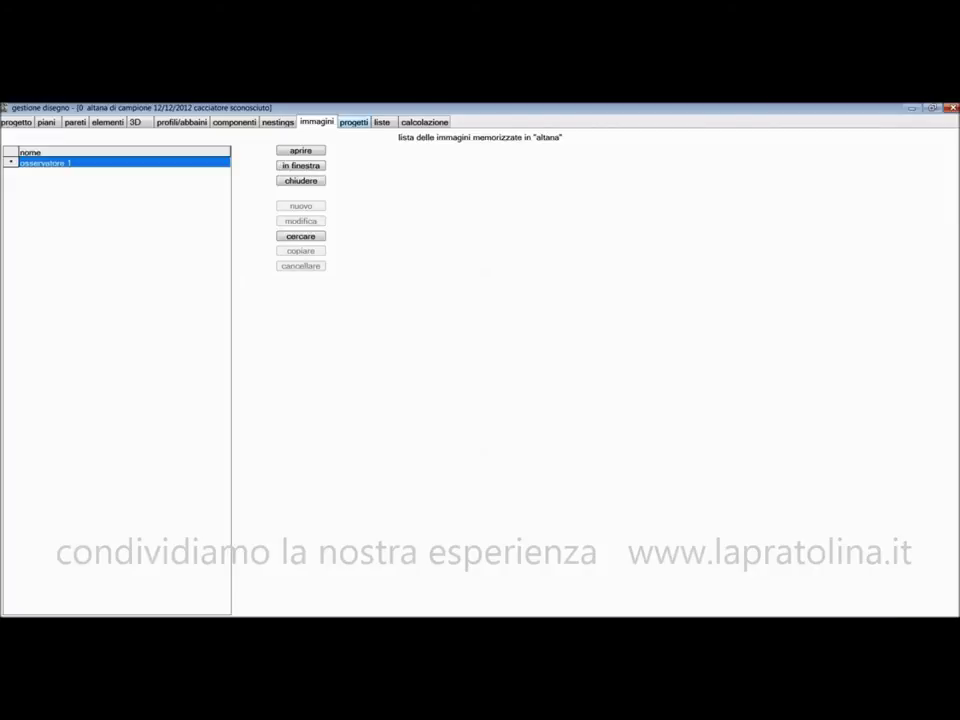
{"action": "left_click", "coordinate": [353, 122]}
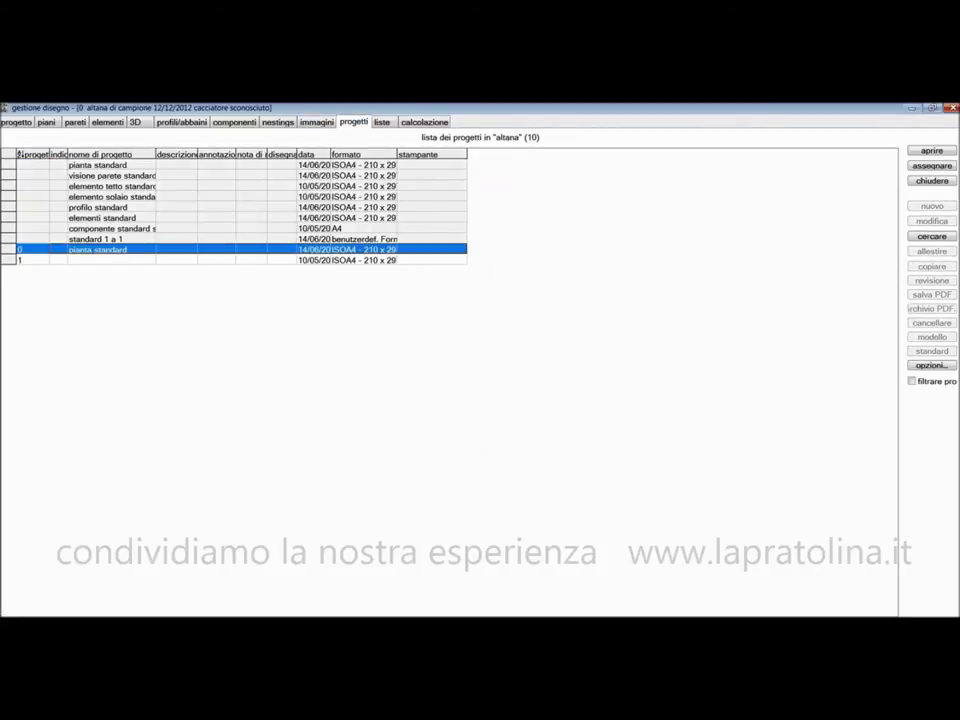
Step: Scale the photo render on the sheet to 1:100, after briefly trying 1:150
{"action": "left_click", "coordinate": [100, 260]}
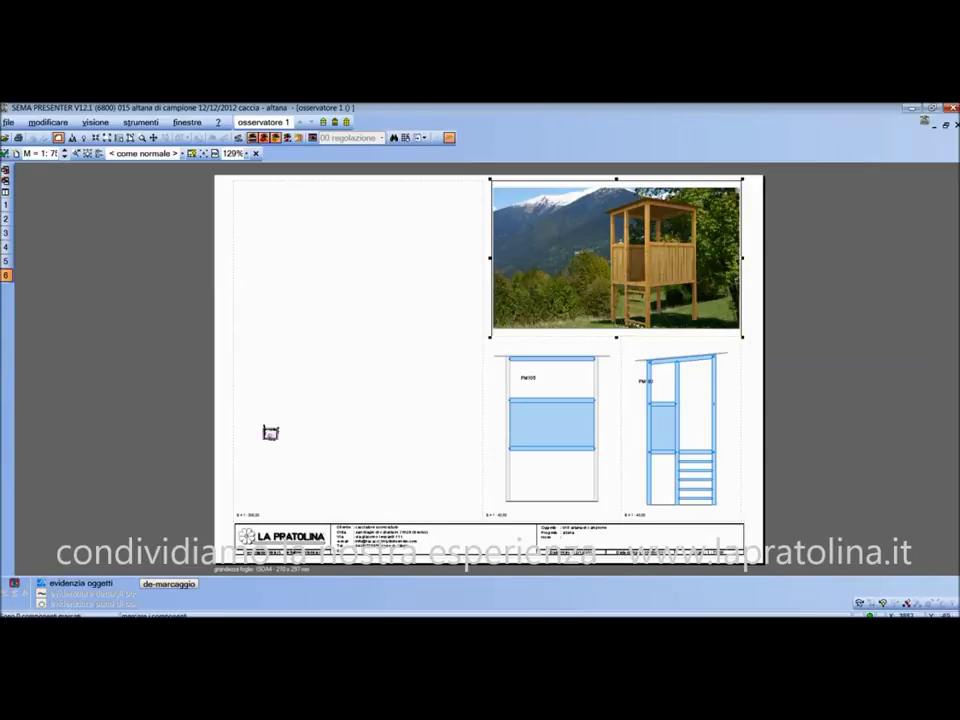
{"action": "scroll", "coordinate": [509, 420], "scroll_direction": "up", "scroll_amount": 2}
{"action": "scroll", "coordinate": [487, 431], "scroll_direction": "down", "scroll_amount": 1}
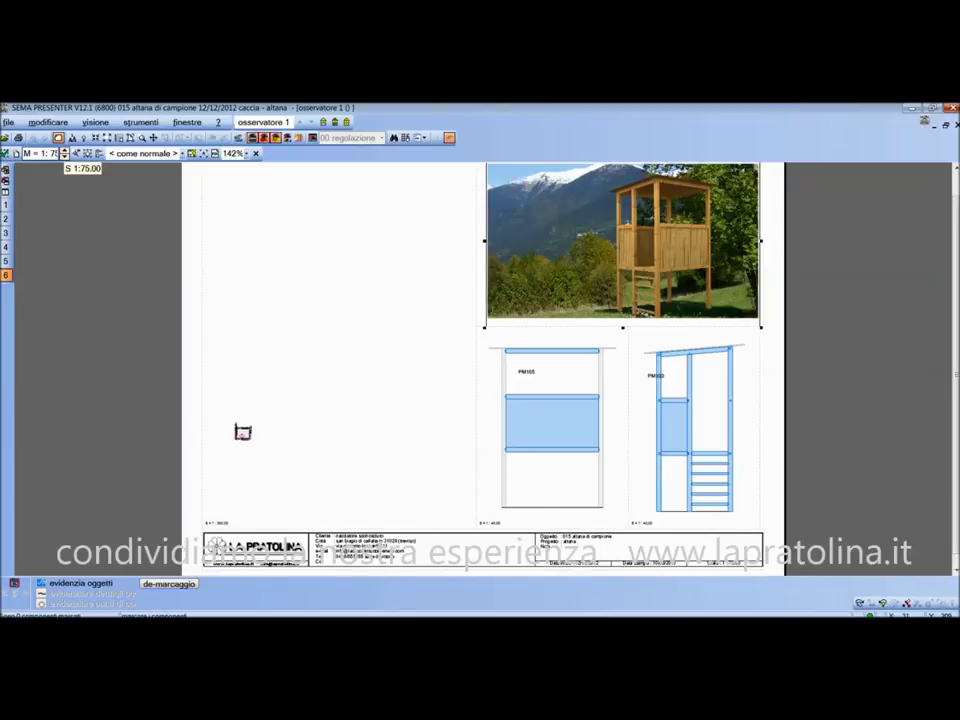
{"action": "type", "text": "100"}
{"action": "key", "text": "Return"}
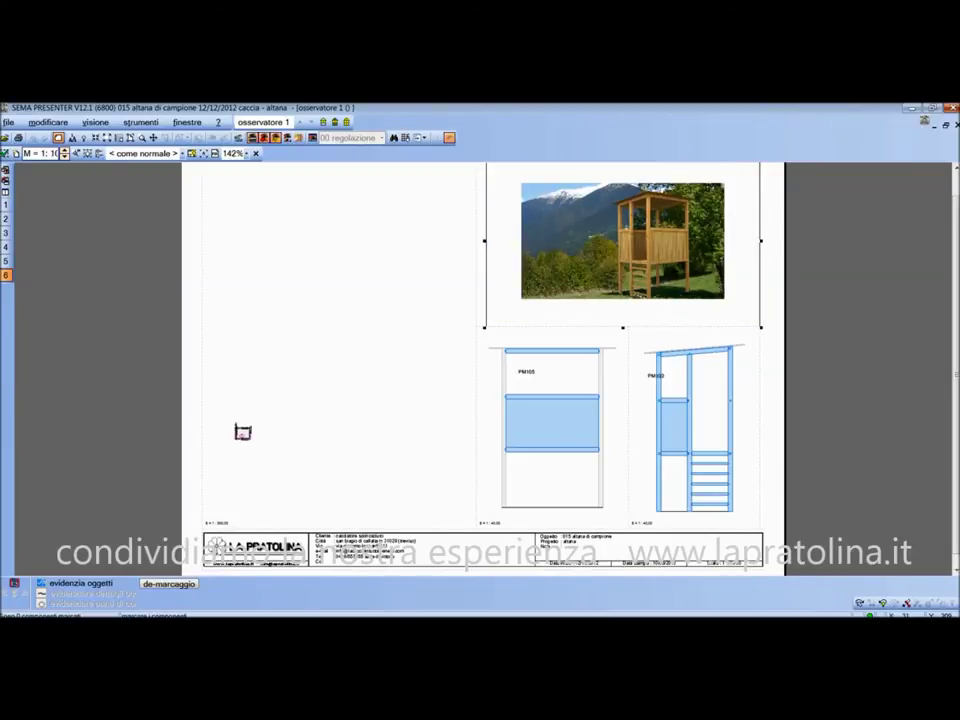
{"action": "type", "text": "150"}
{"action": "key", "text": "Return"}
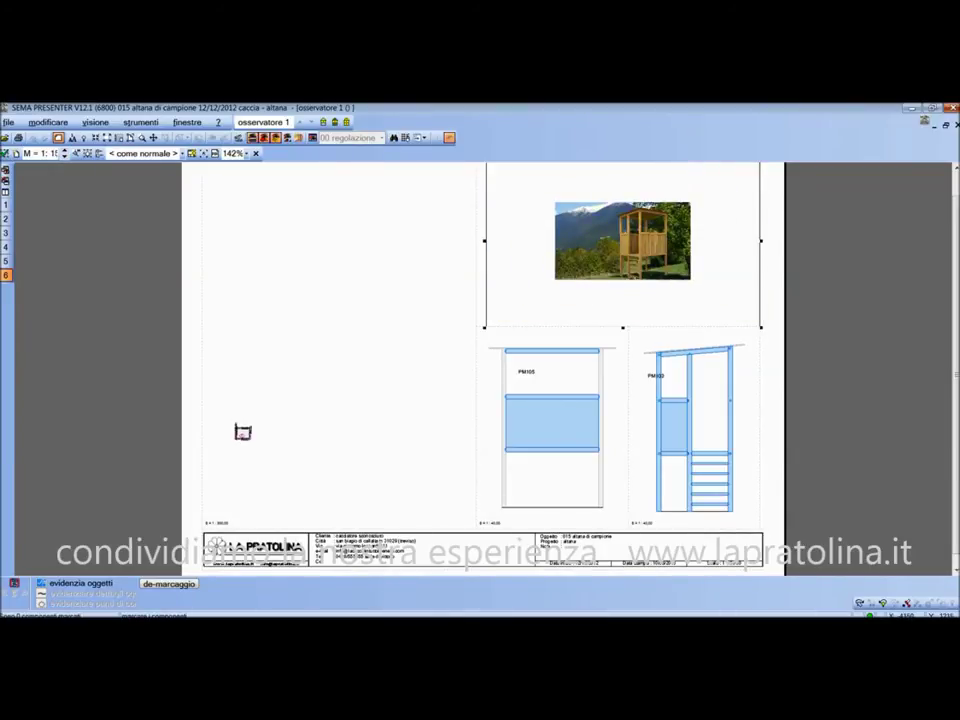
{"action": "type", "text": "100"}
{"action": "key", "text": "Return"}
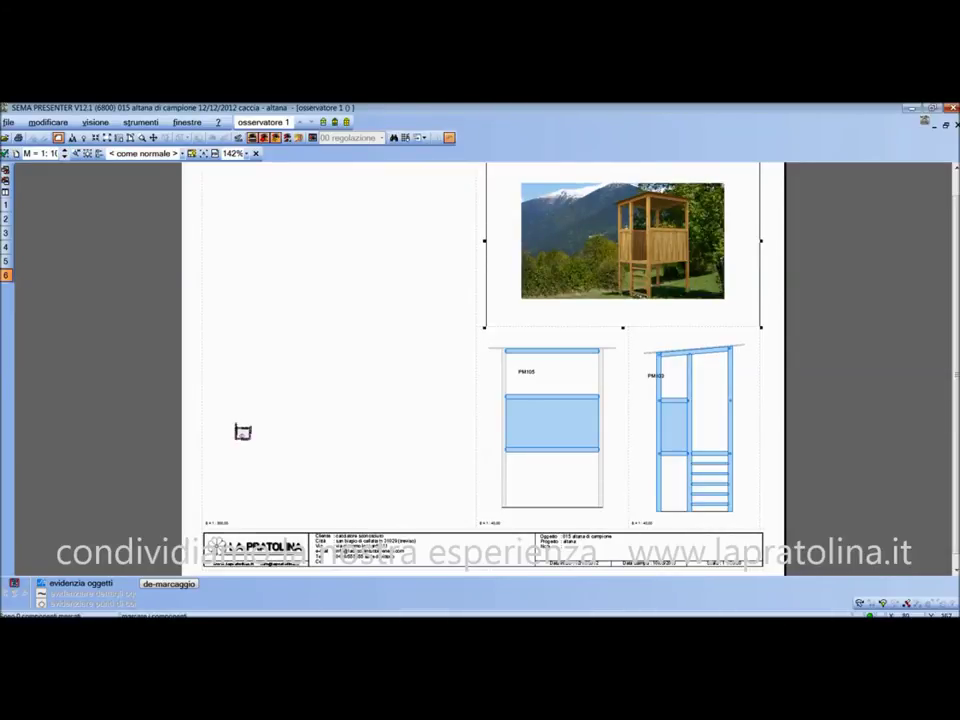
Step: Set the empty left viewport to 1:20 and shift the attic floor plan within it
{"action": "left_click", "coordinate": [339, 346]}
{"action": "type", "text": "50"}
{"action": "key", "text": "Return"}
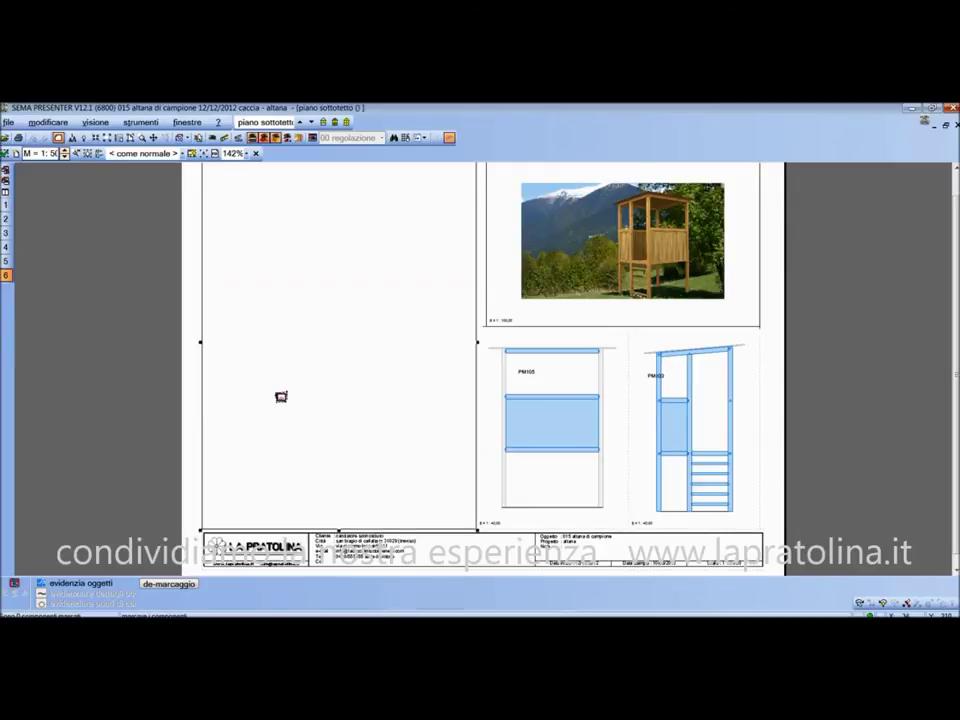
{"action": "type", "text": "20"}
{"action": "key", "text": "Return"}
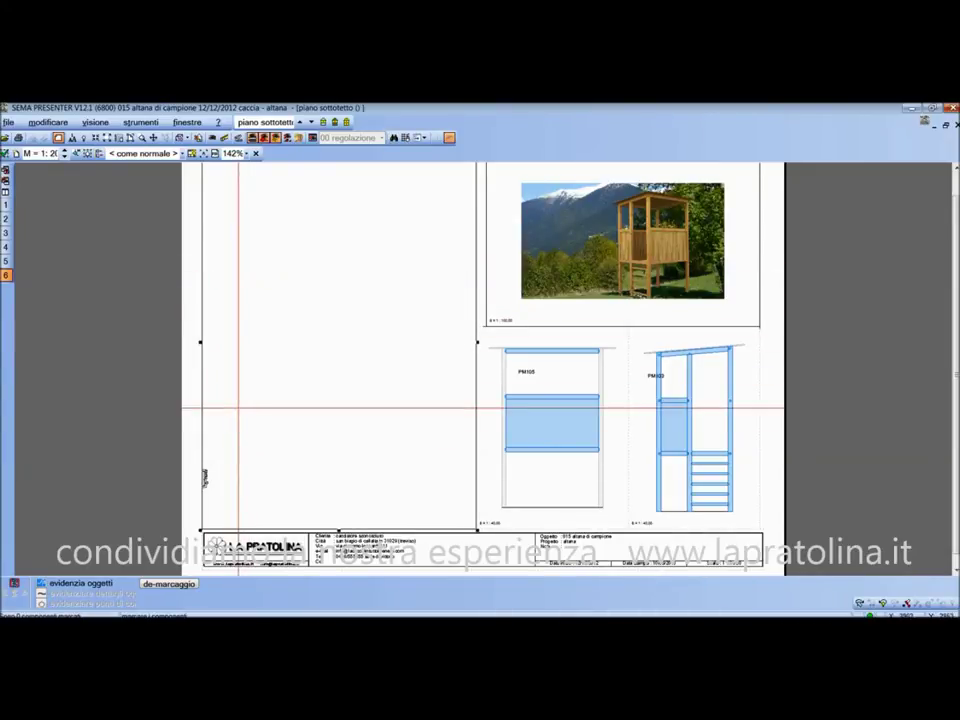
{"action": "left_click_drag", "start_coordinate": [238, 413], "coordinate": [405, 264]}
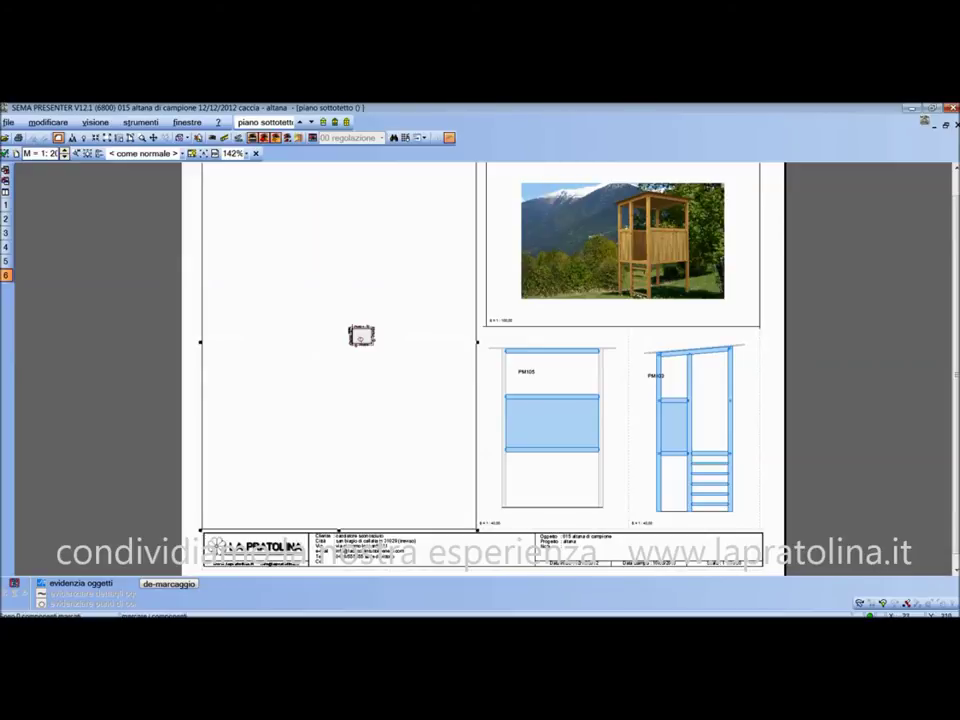
Step: Fit the PM104 attic plan at 1:40 in the left viewport, review print settings, and close the sheet
{"action": "scroll", "coordinate": [354, 338], "scroll_direction": "down", "scroll_amount": 2}
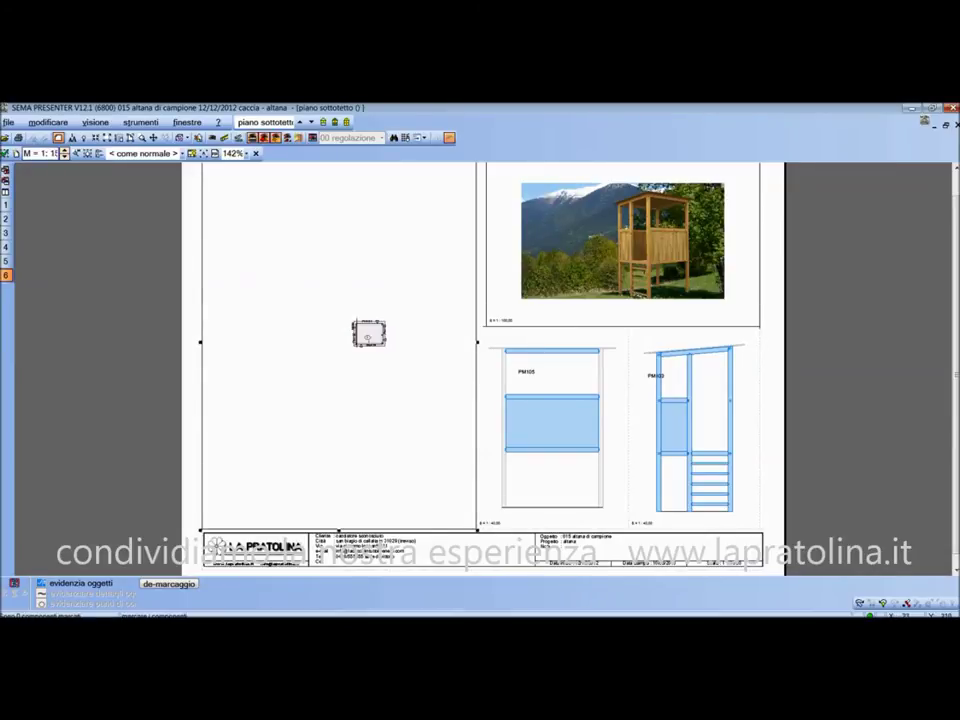
{"action": "scroll", "coordinate": [350, 345], "scroll_direction": "up", "scroll_amount": 1}
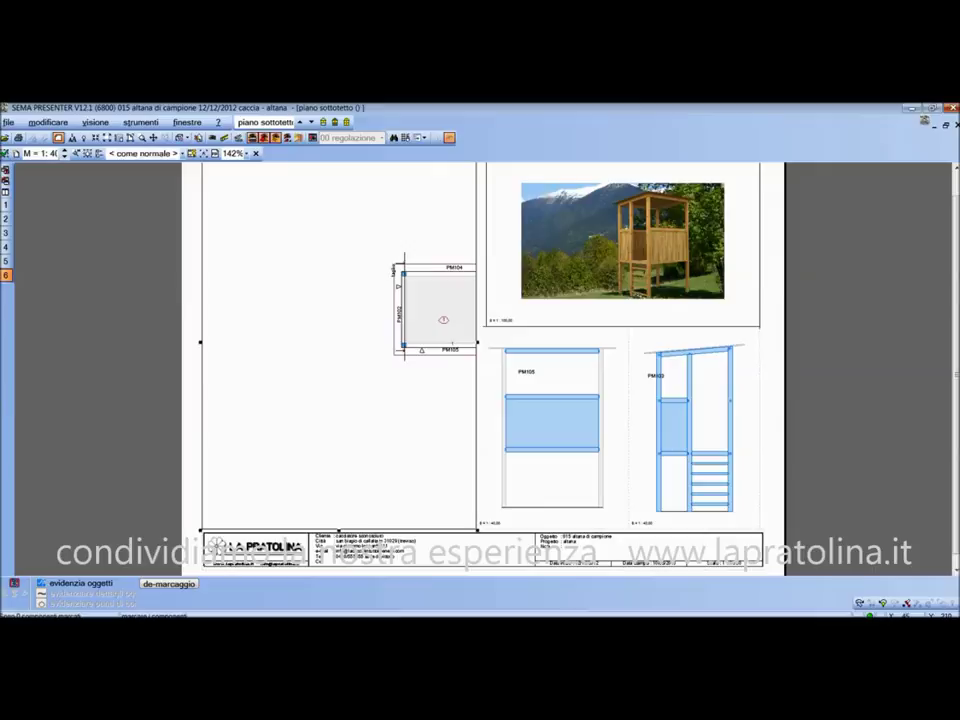
{"action": "left_click_drag", "start_coordinate": [391, 305], "coordinate": [255, 310]}
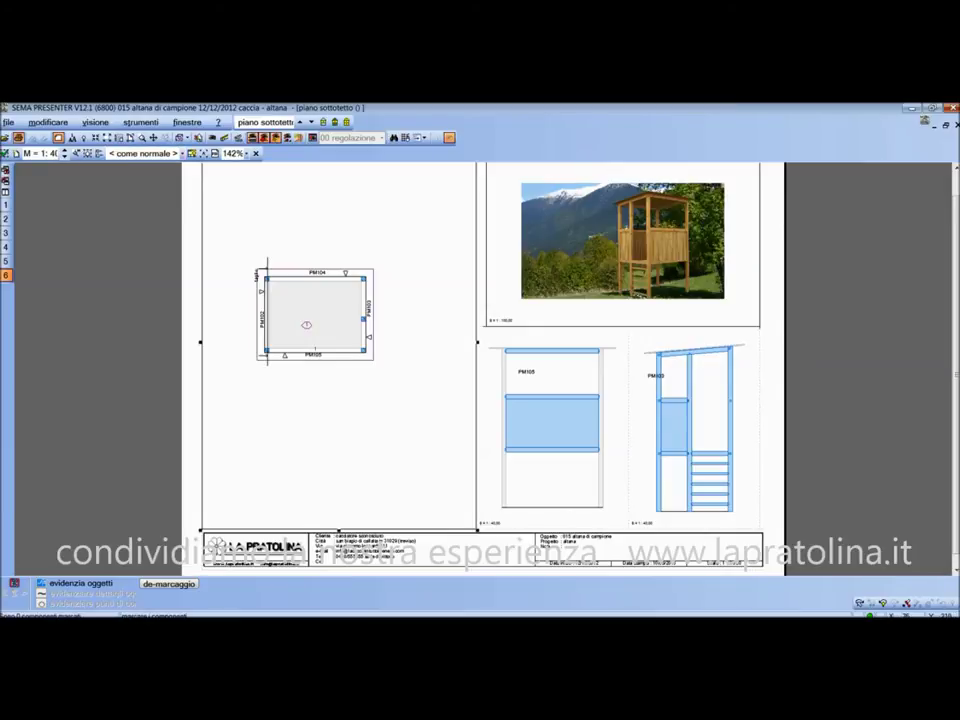
{"action": "key", "text": "ctrl+p"}
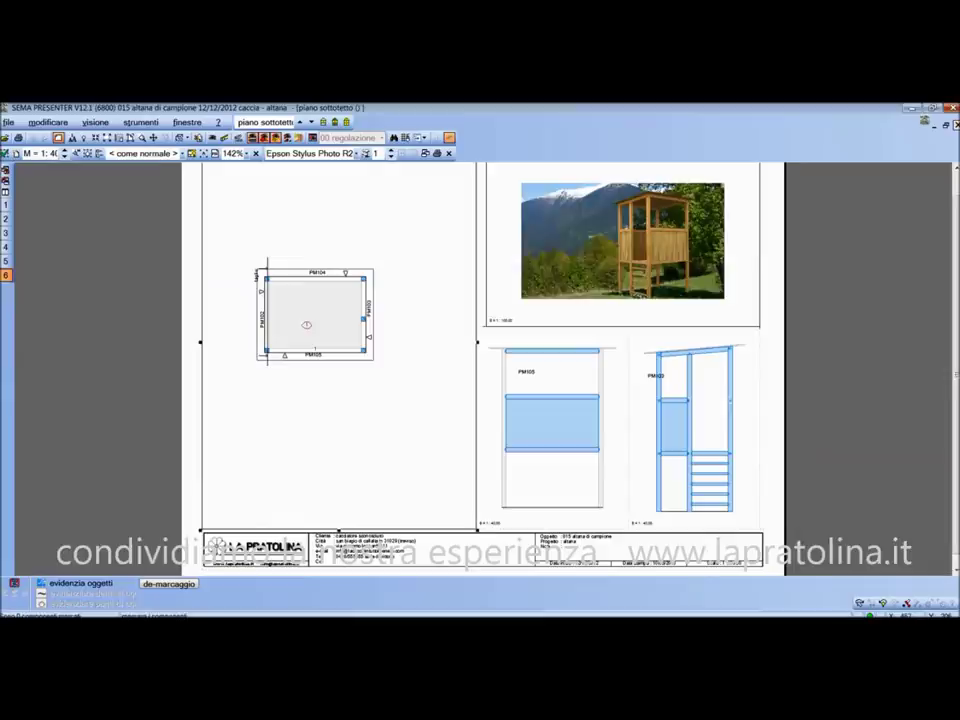
{"action": "left_click", "coordinate": [6, 164]}
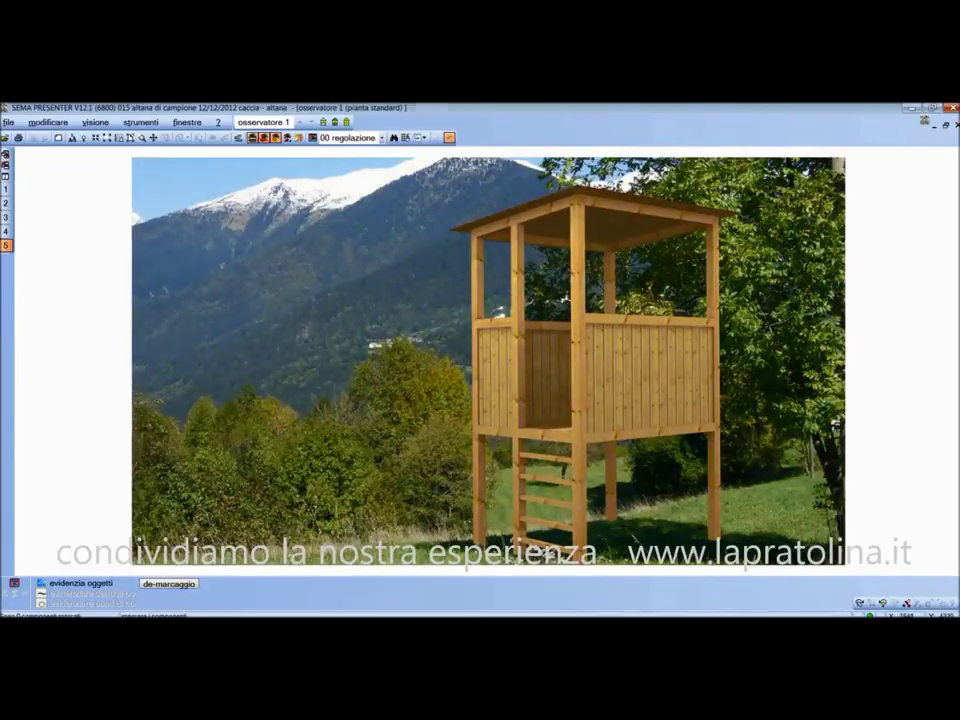
Step: Close the photo render, tile the views, maximize the 3D model, and open the drawing manager
{"action": "left_click", "coordinate": [6, 164]}
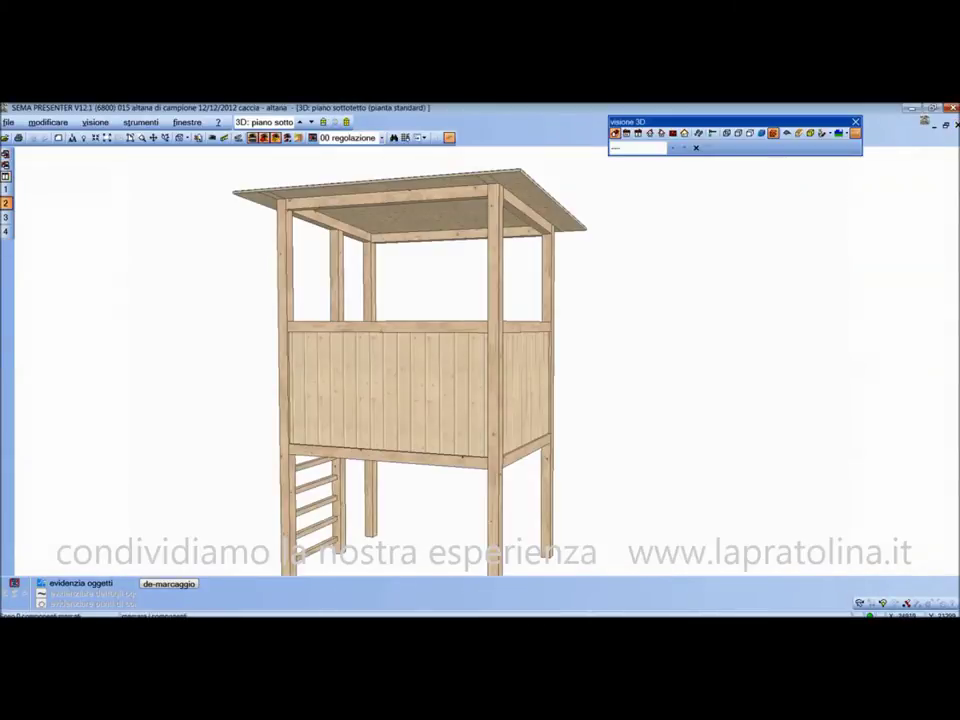
{"action": "left_click", "coordinate": [6, 176]}
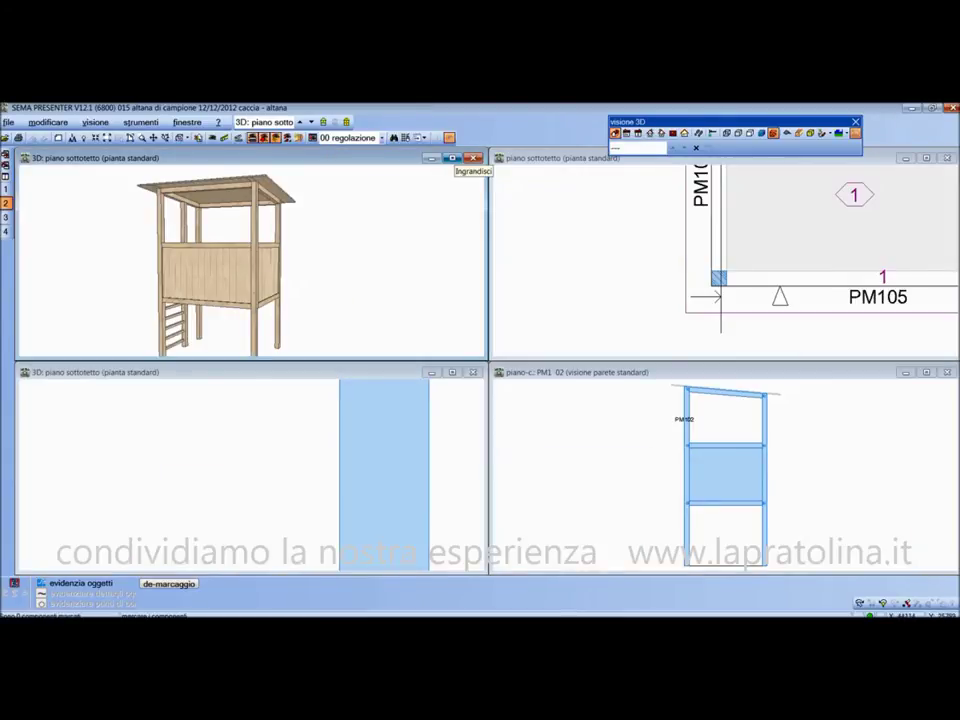
{"action": "left_click", "coordinate": [452, 158]}
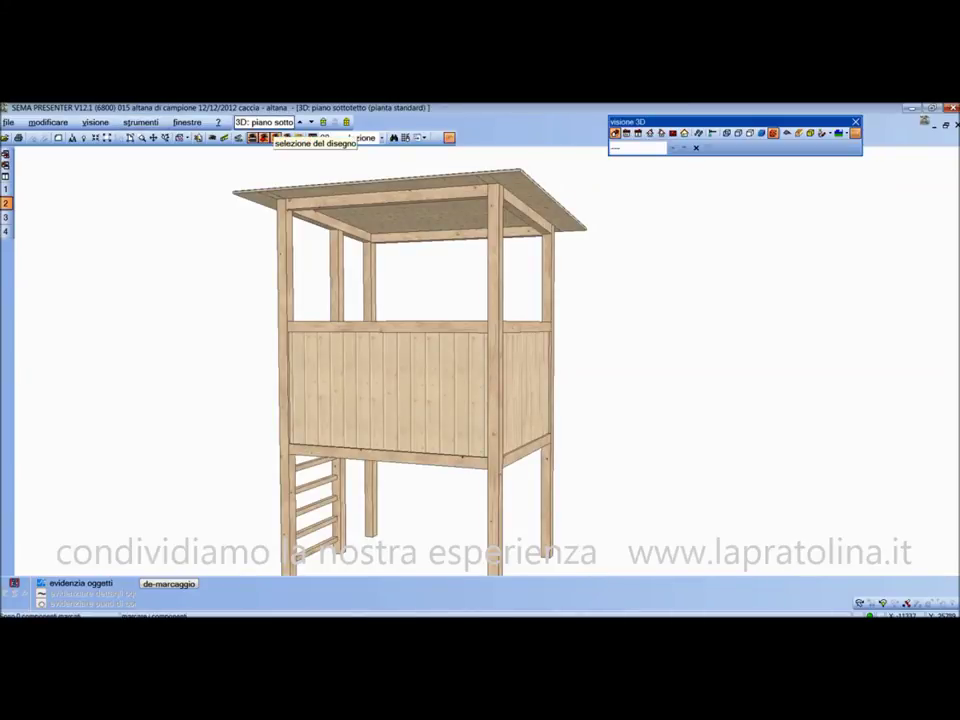
{"action": "left_click", "coordinate": [272, 138]}
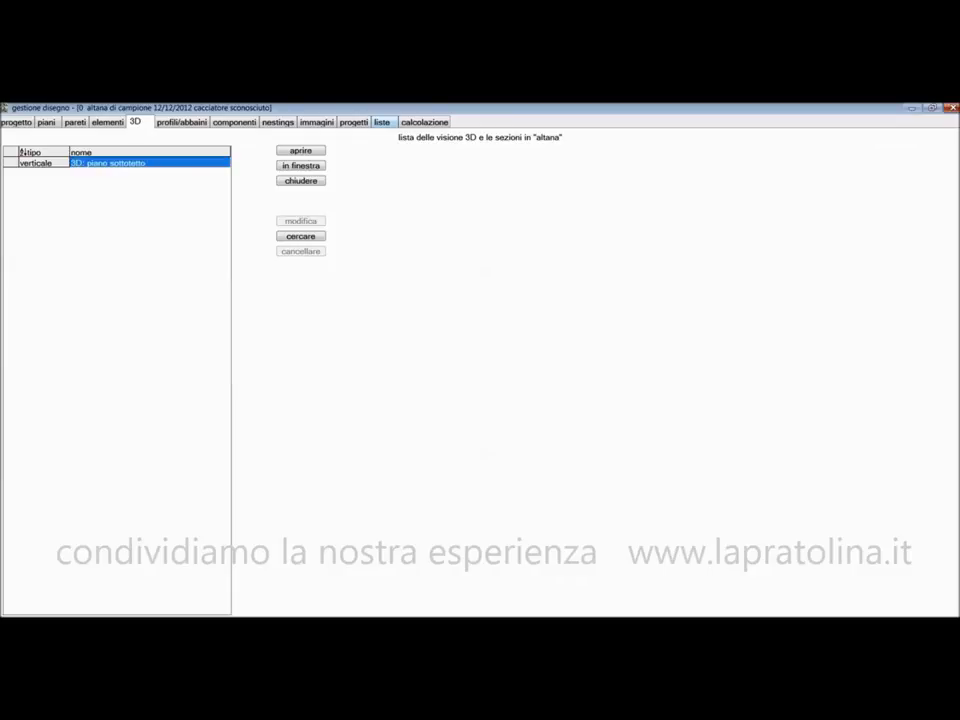
Step: Open the 'lista standard' timber list and, after browsing formato and extra menus, show Lista elementi
{"action": "left_click", "coordinate": [381, 122]}
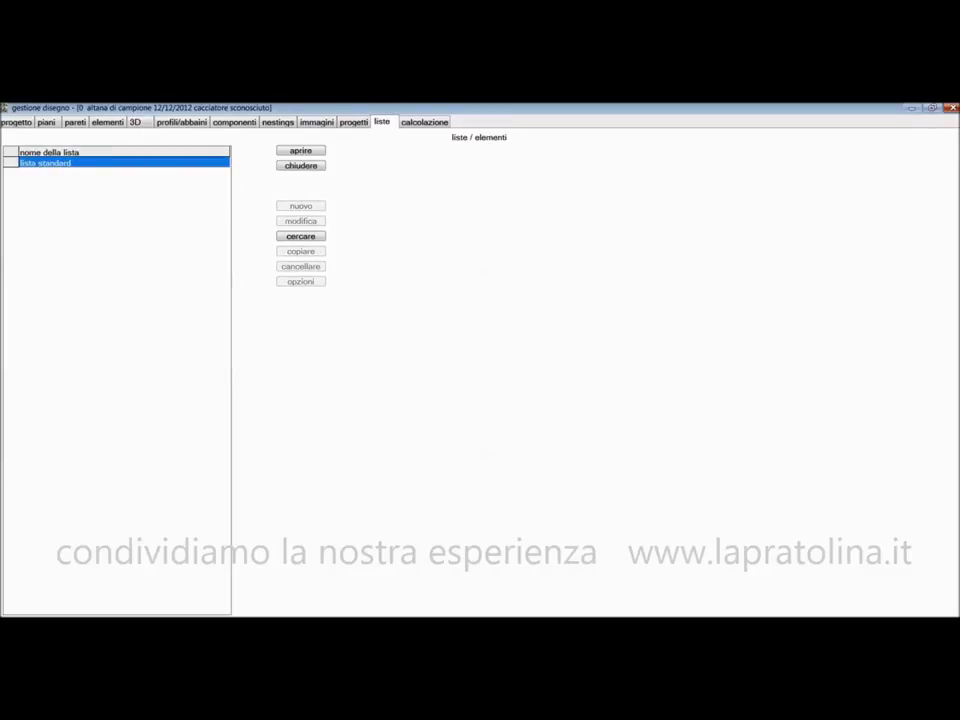
{"action": "key", "text": "Return"}
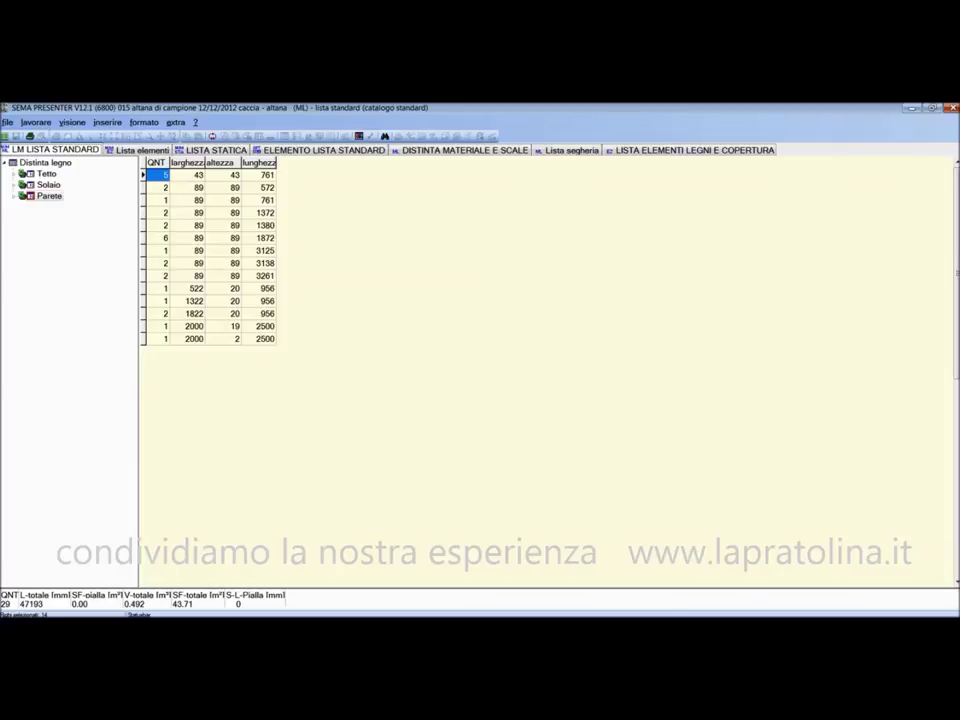
{"action": "left_click", "coordinate": [144, 122]}
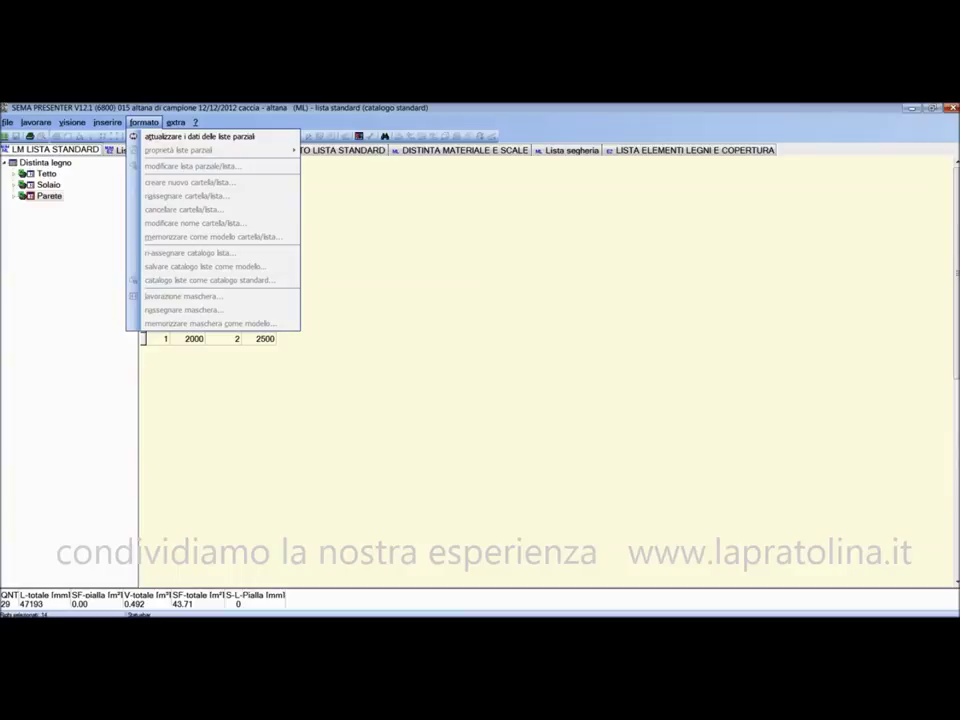
{"action": "key", "text": "Right"}
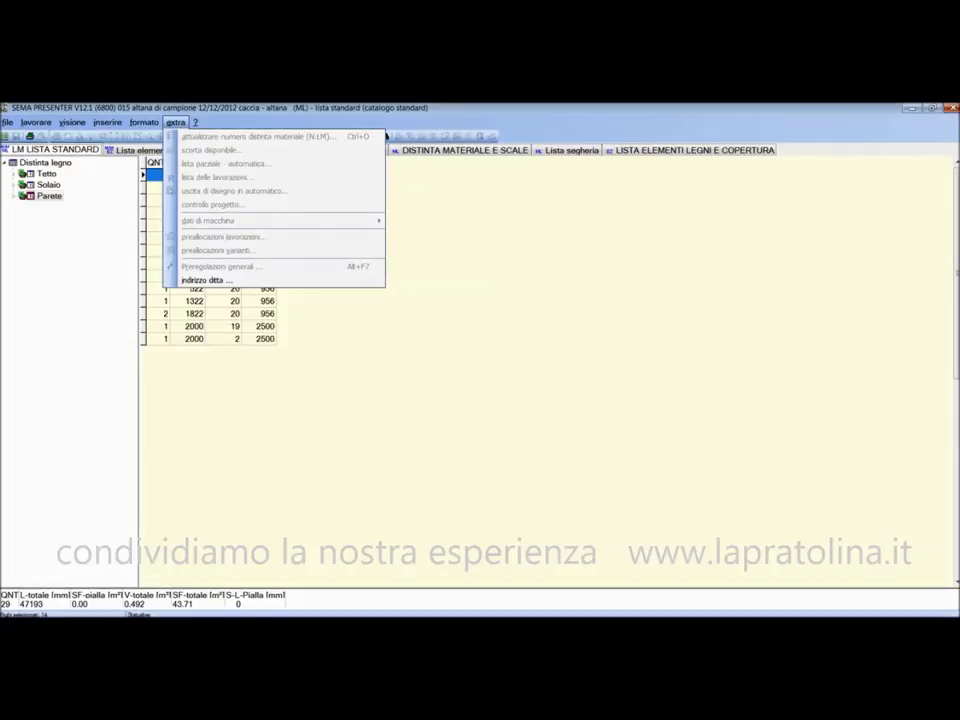
{"action": "key", "text": "Down"}
{"action": "key", "text": "Left"}
{"action": "key", "text": "Return"}
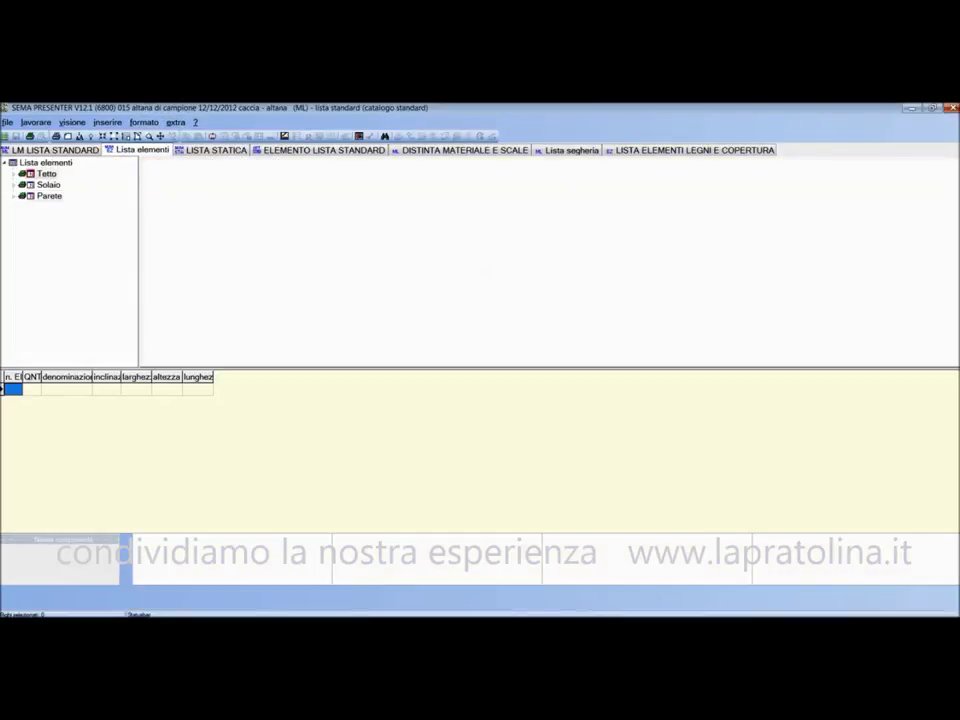
Step: Load the Parete elements and preview beam 5 textured, wireframe, multi-view 1:20, ending dimensioned
{"action": "left_click", "coordinate": [48, 196]}
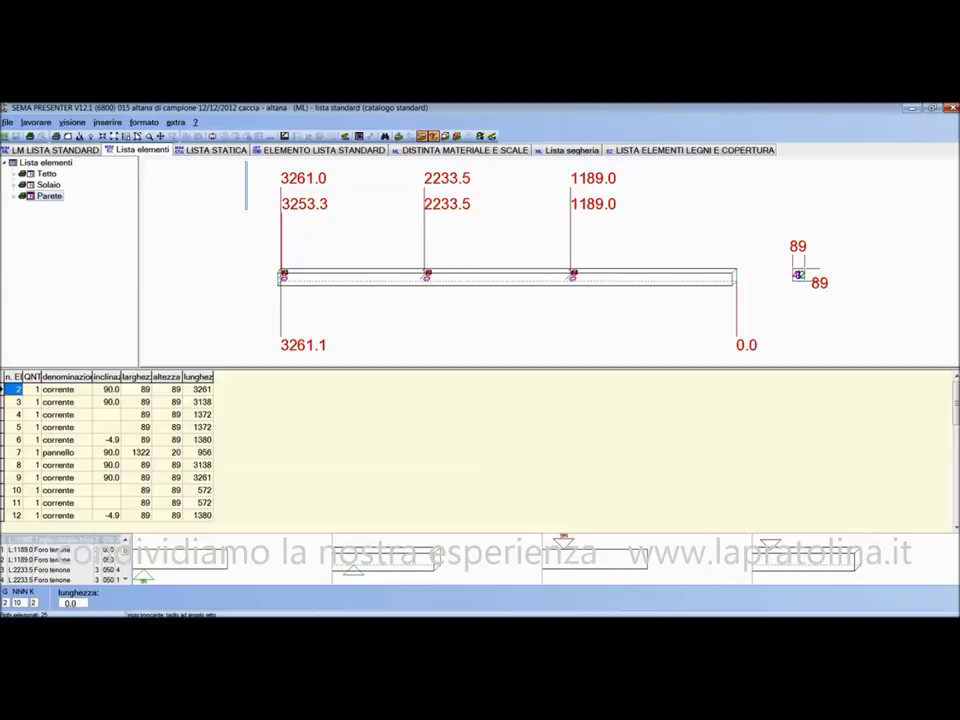
{"action": "left_click", "coordinate": [58, 427]}
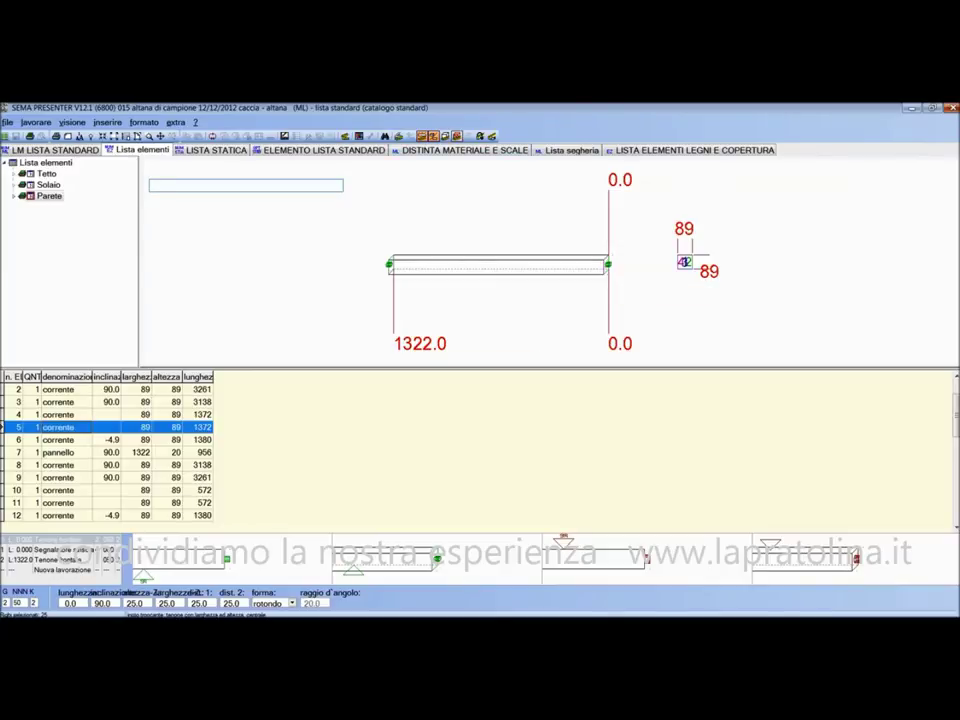
{"action": "left_click", "coordinate": [457, 136]}
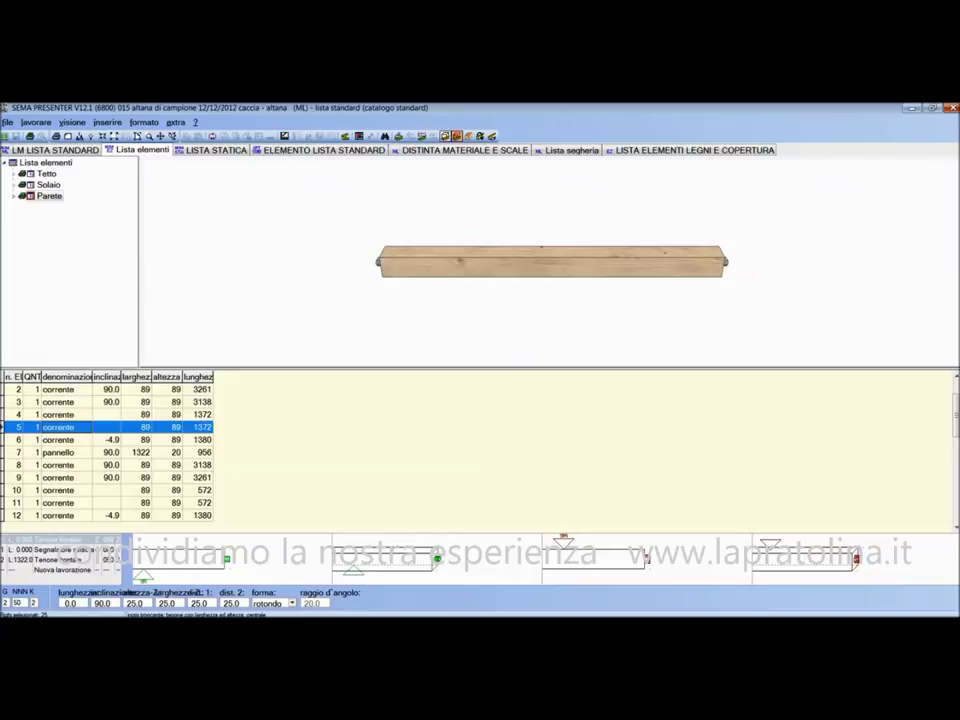
{"action": "left_click", "coordinate": [445, 136]}
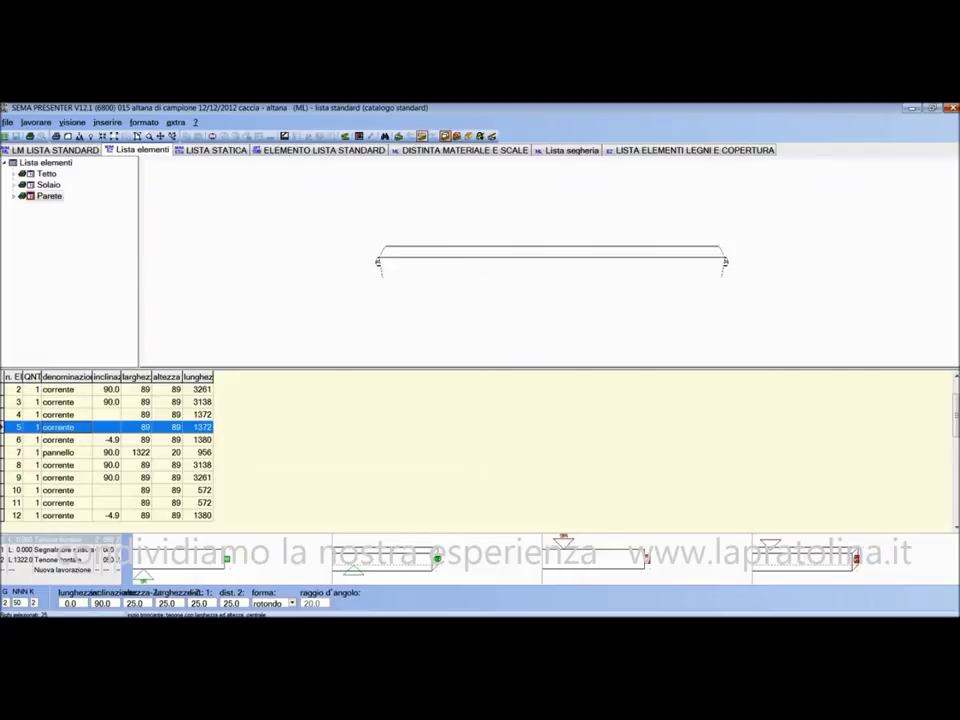
{"action": "left_click", "coordinate": [427, 135]}
{"action": "left_click", "coordinate": [405, 135]}
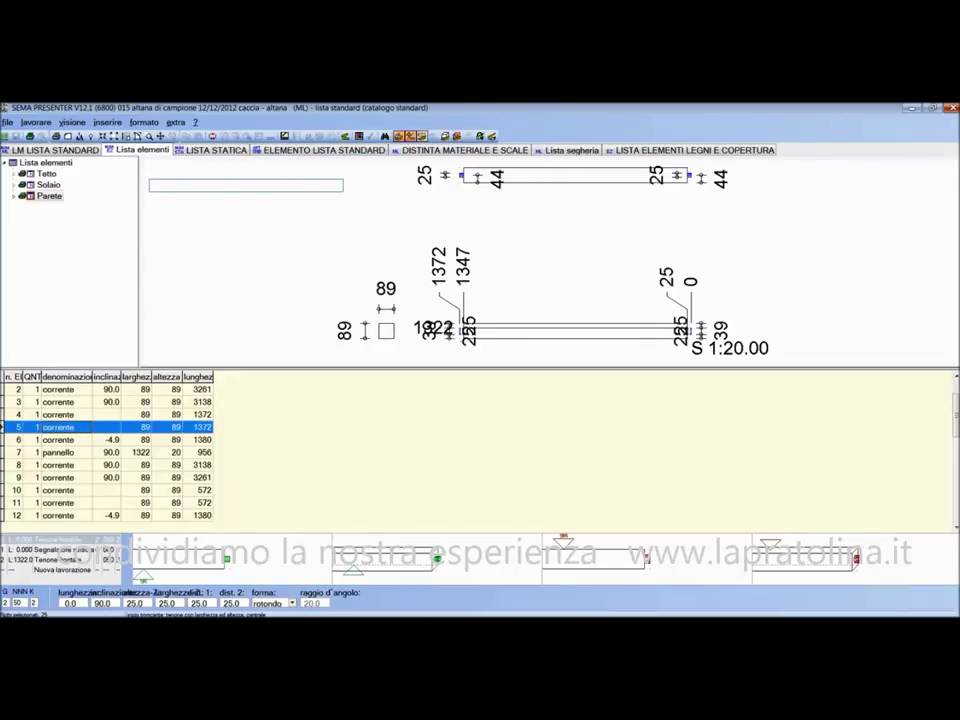
{"action": "left_click", "coordinate": [427, 135]}
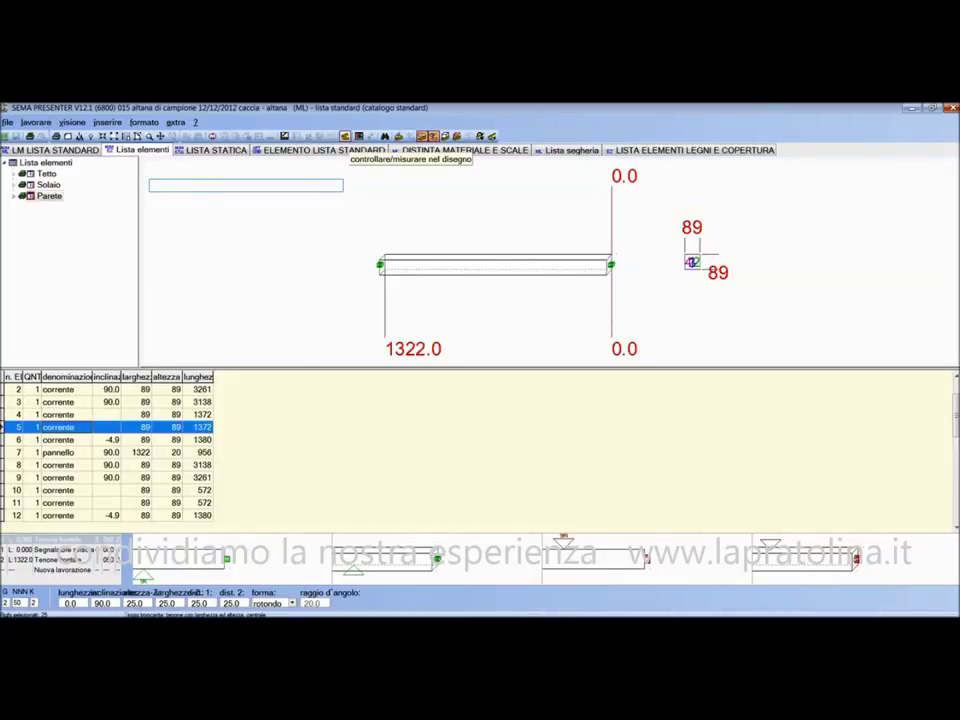
{"action": "left_click", "coordinate": [345, 136]}
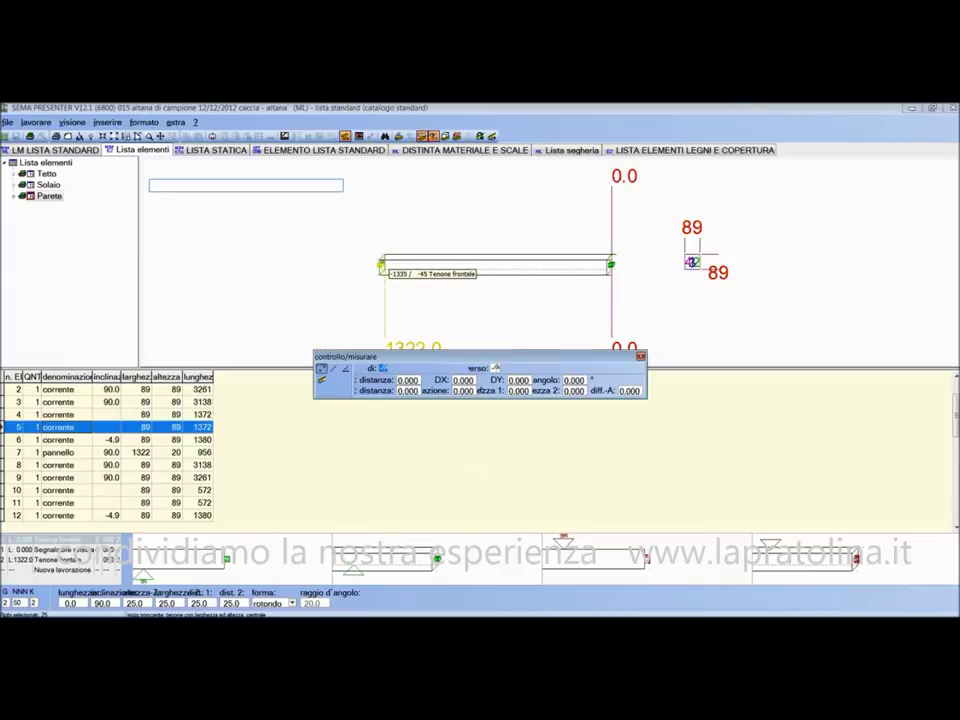
Step: Measure the 89×89 corrente from its left end to its right end, reading 1303
{"action": "left_click", "coordinate": [381, 264]}
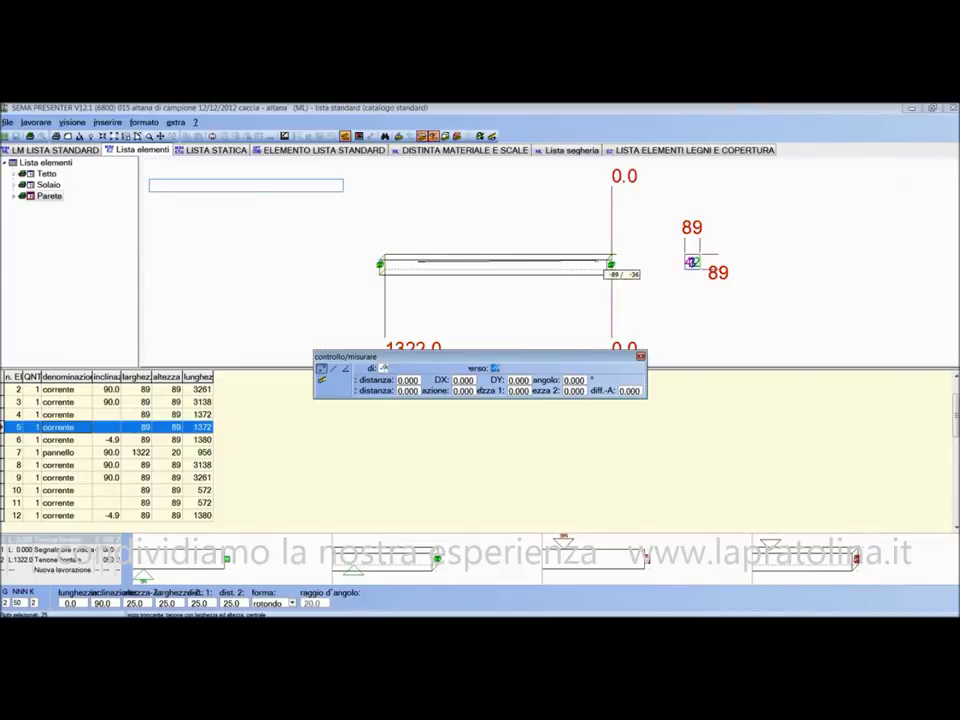
{"action": "left_click", "coordinate": [610, 264]}
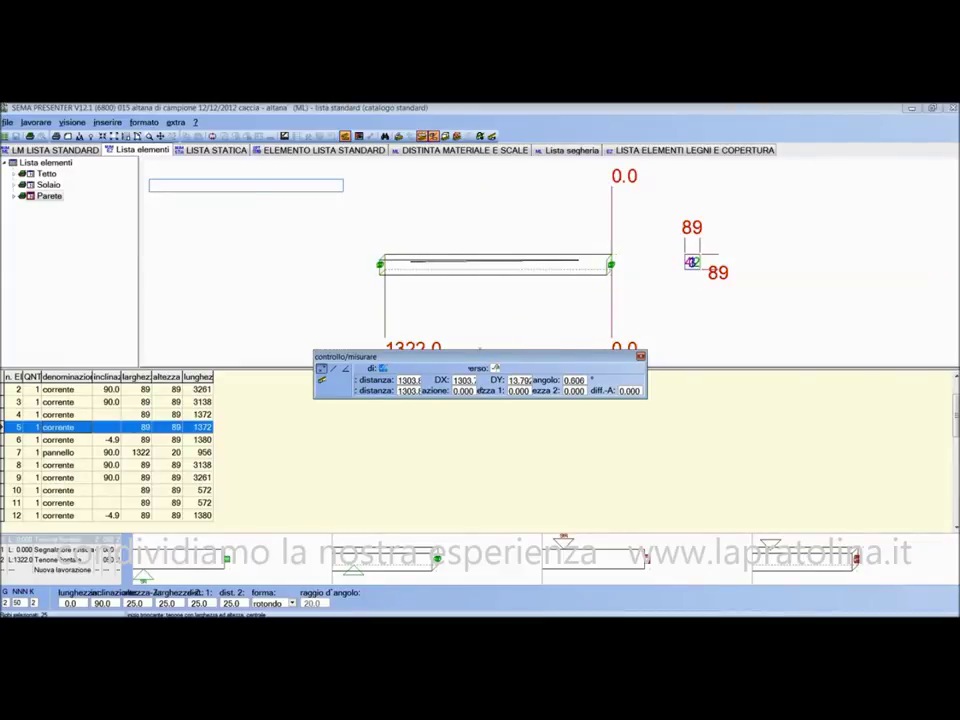